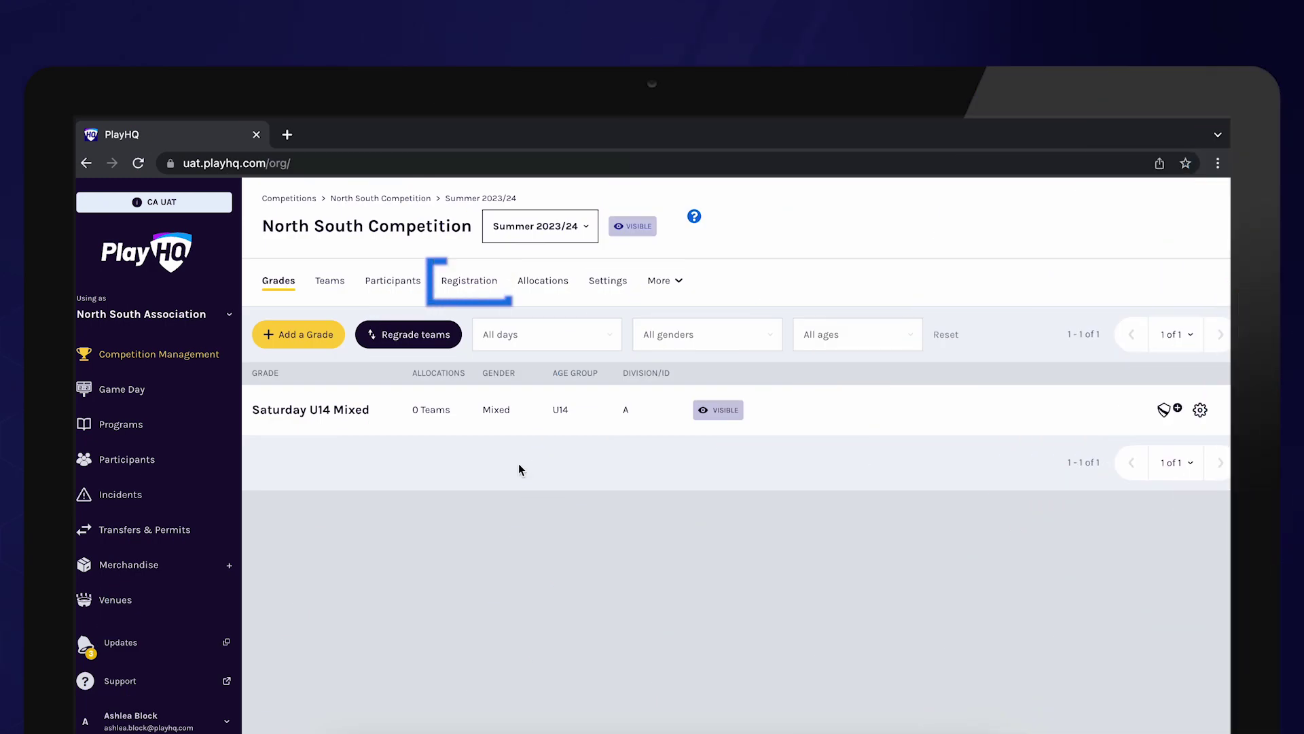
Go to the registration Custom Fields page and scroll down to the Team section.
left_click(483, 281)
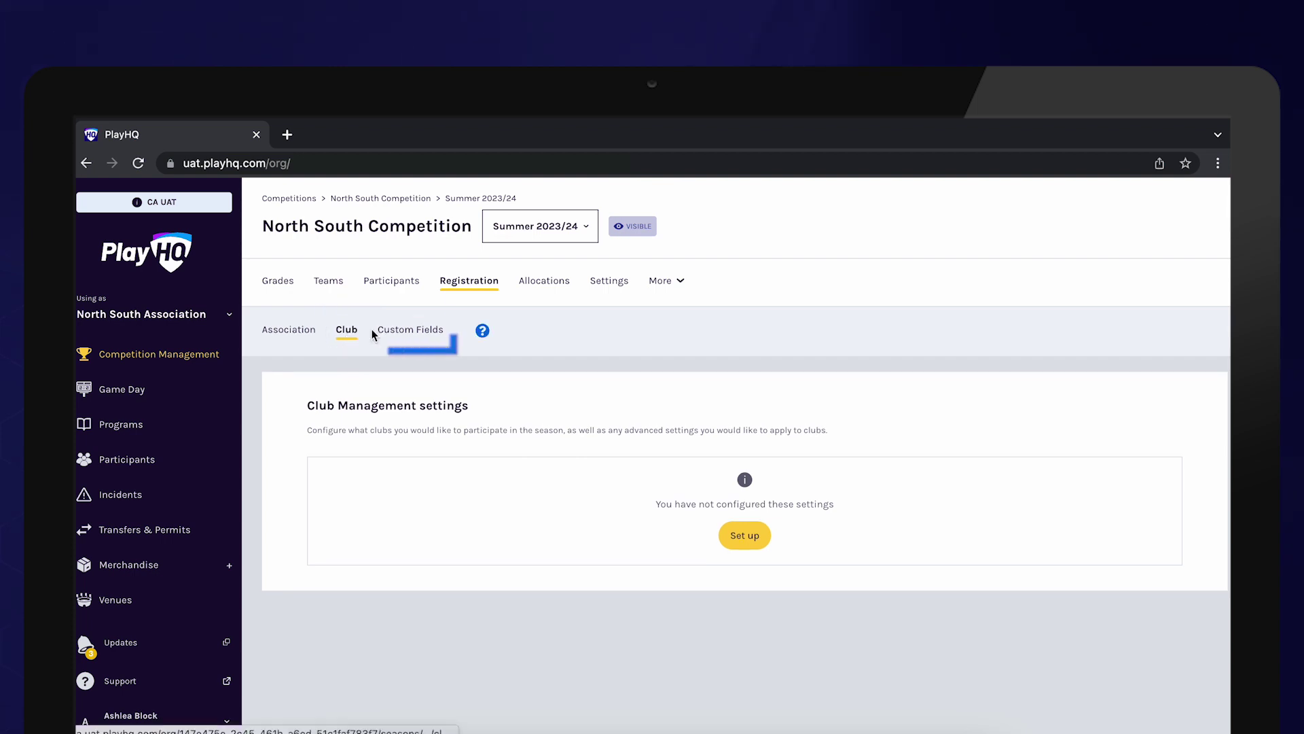
left_click(410, 331)
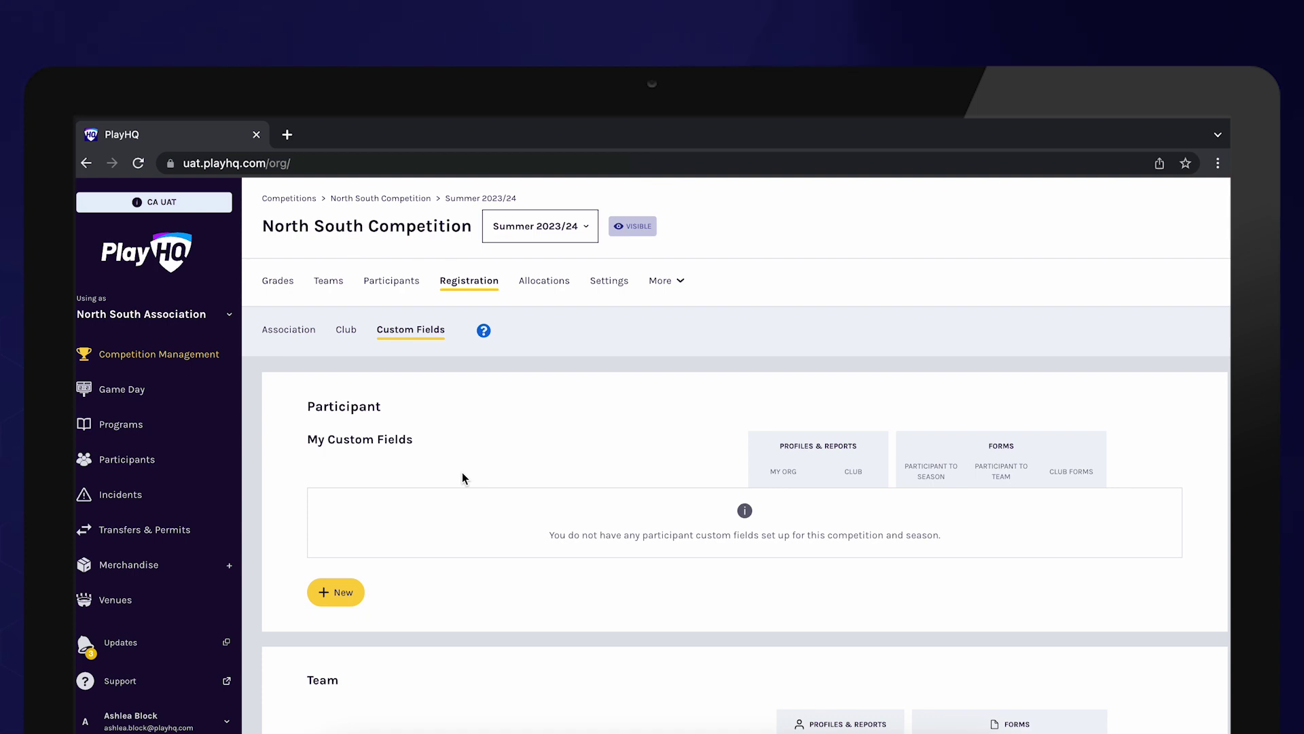
scroll(384, 431, "down", 3)
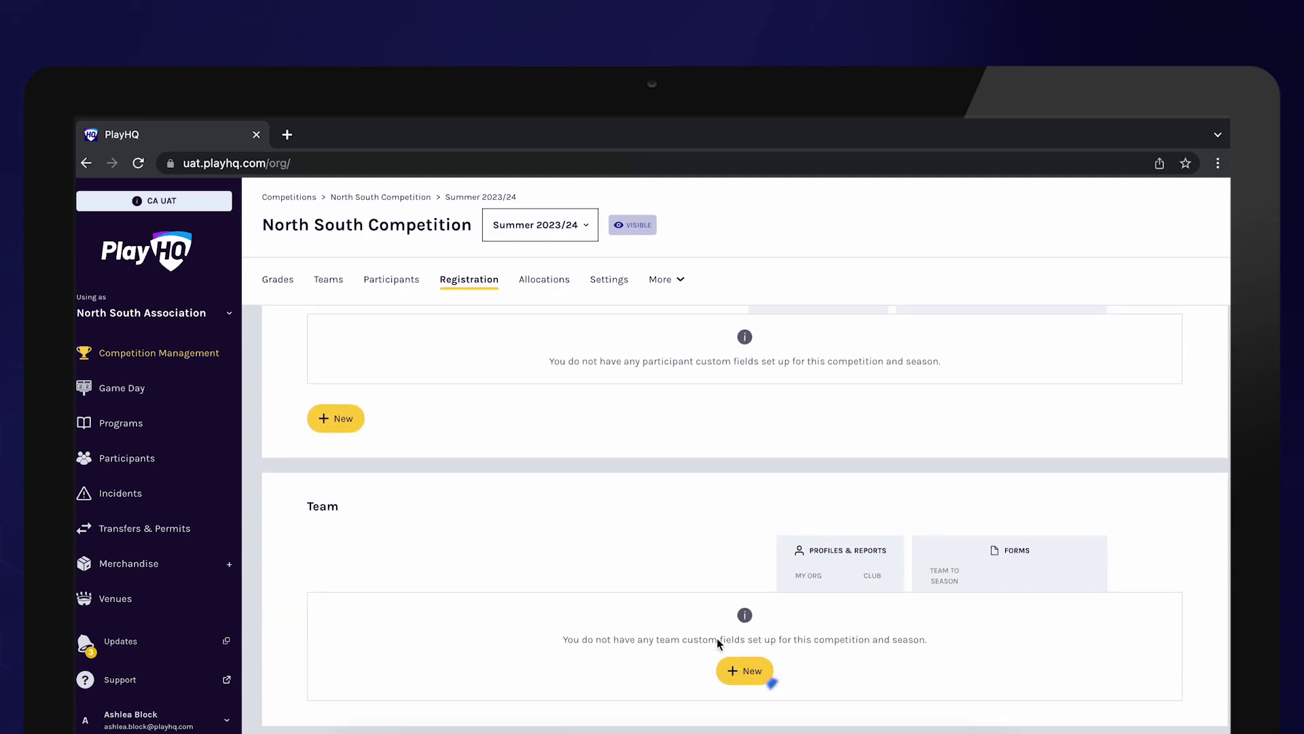
Add team field 'Preferred game time' as a text box, also shown on club profiles and reports.
left_click(747, 674)
type("Preferred game time")
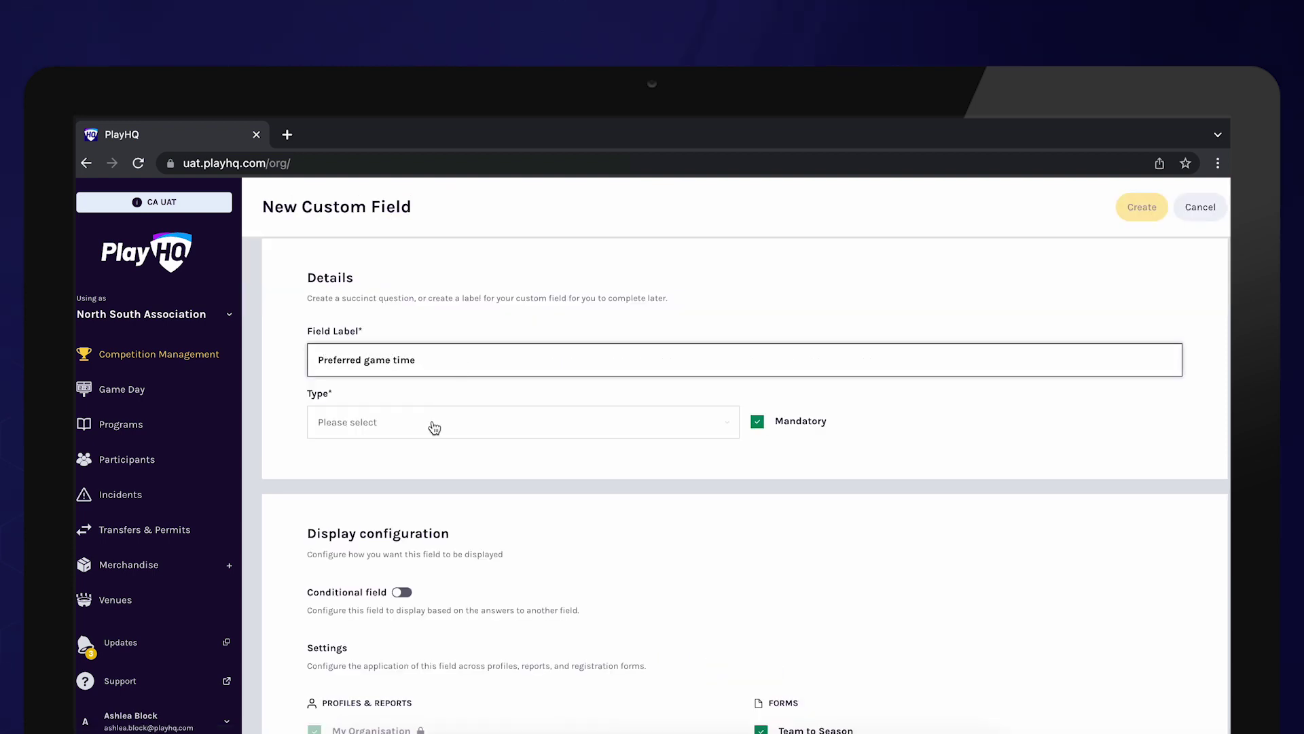
left_click(434, 425)
left_click(430, 440)
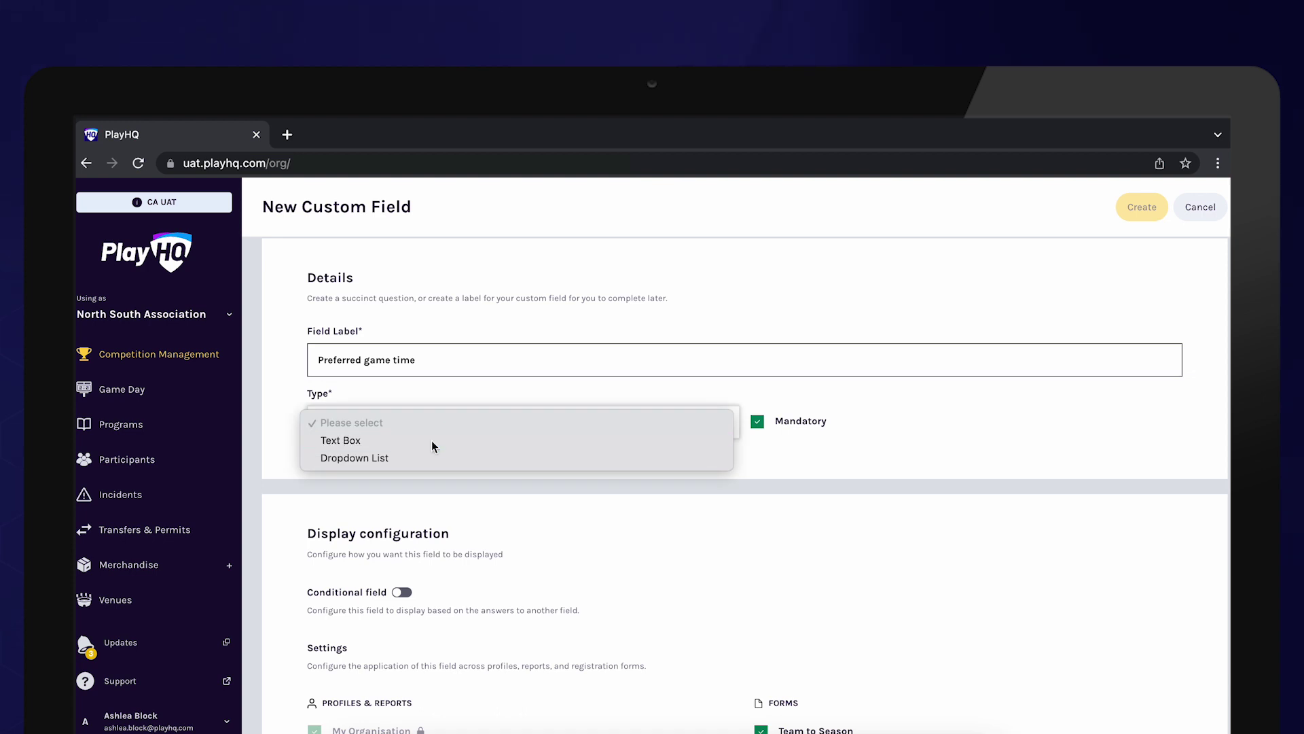
scroll(471, 560, "down", 2)
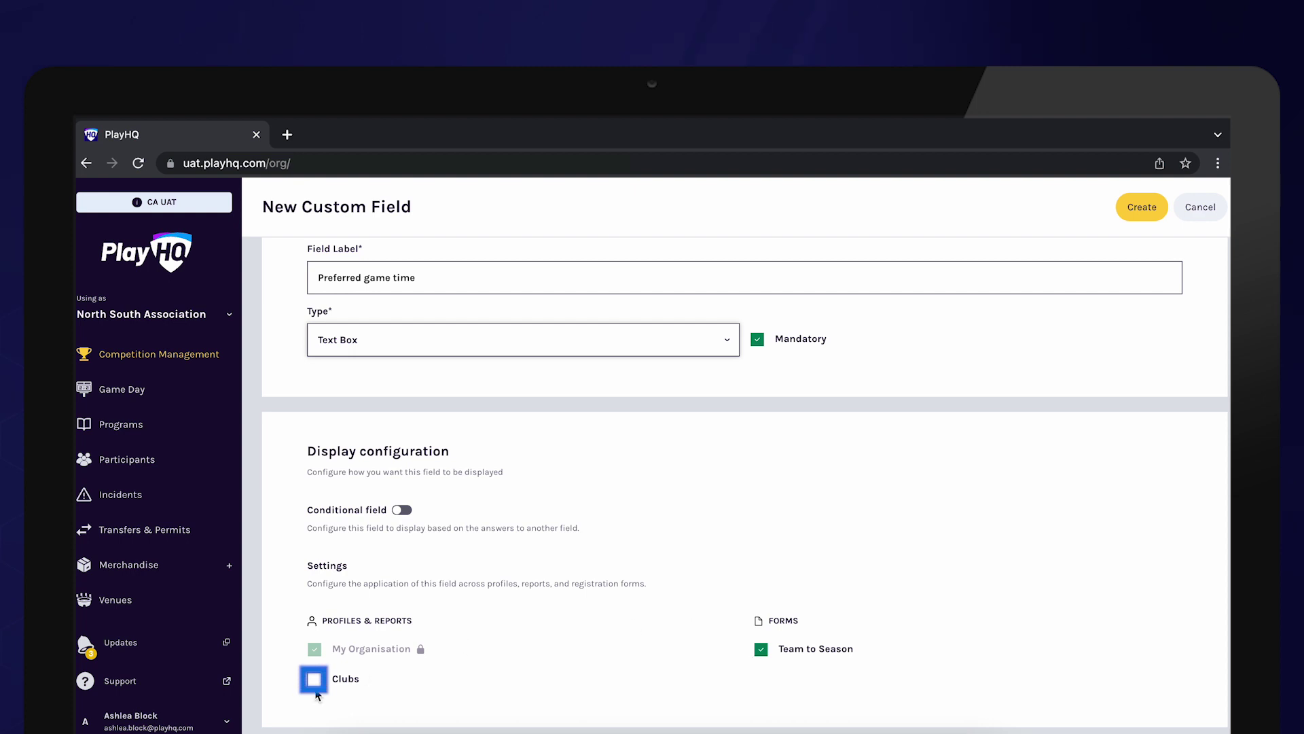
left_click(314, 678)
scroll(718, 457, "up", 1)
scroll(719, 459, "up", 1)
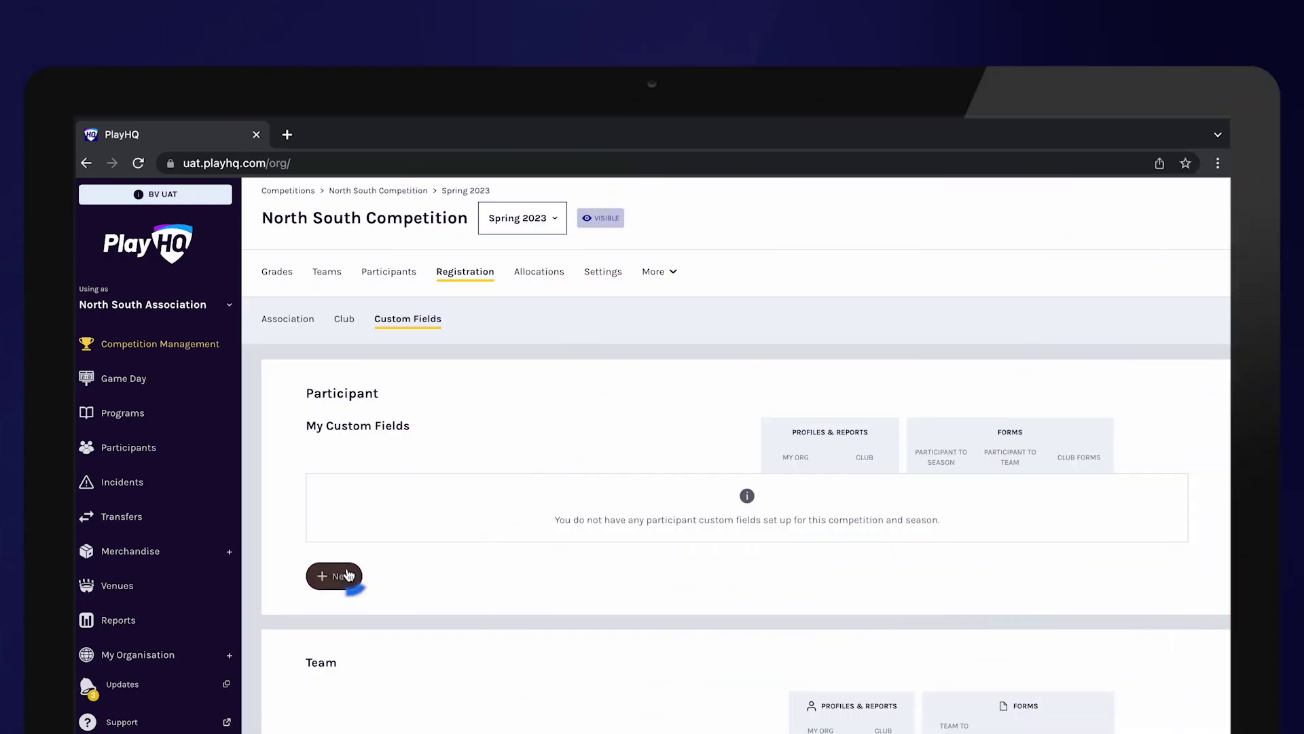
Add participant field 'Have you played before?' as a dropdown with options Yes and No.
left_click(340, 576)
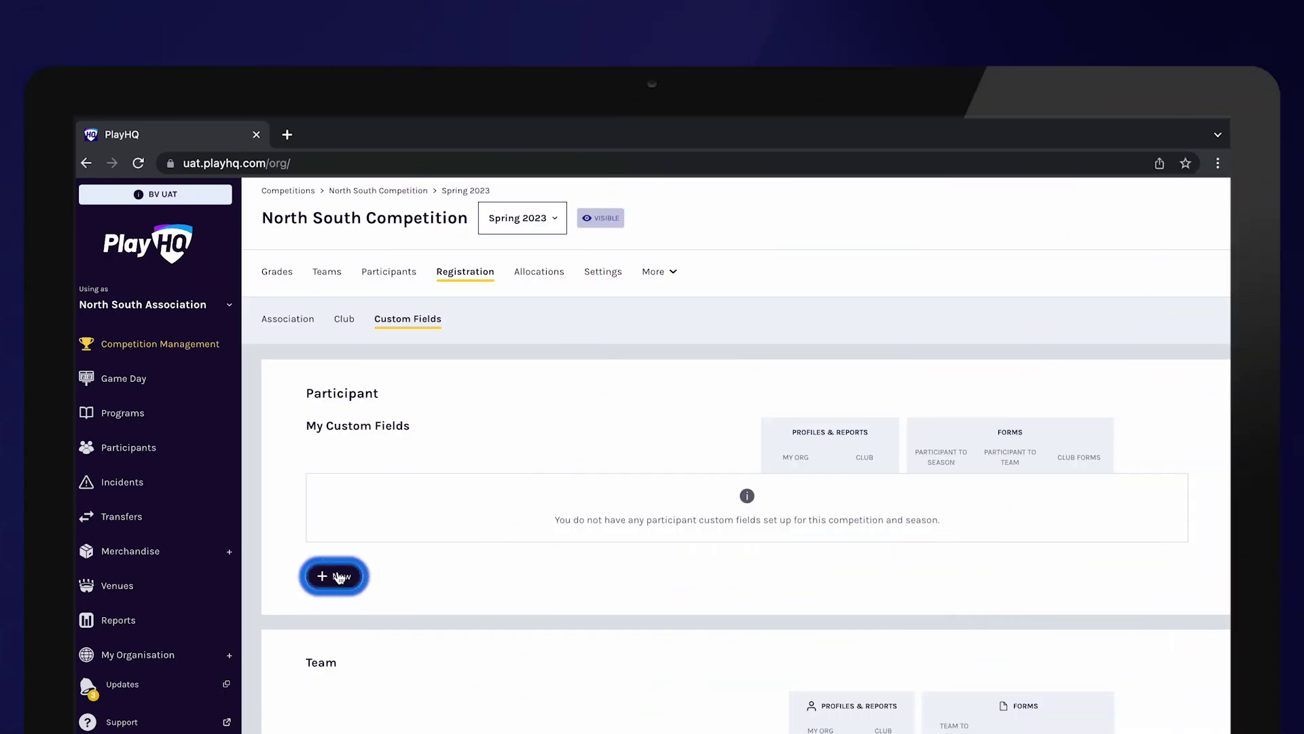
left_click(437, 363)
type("Have you played before?")
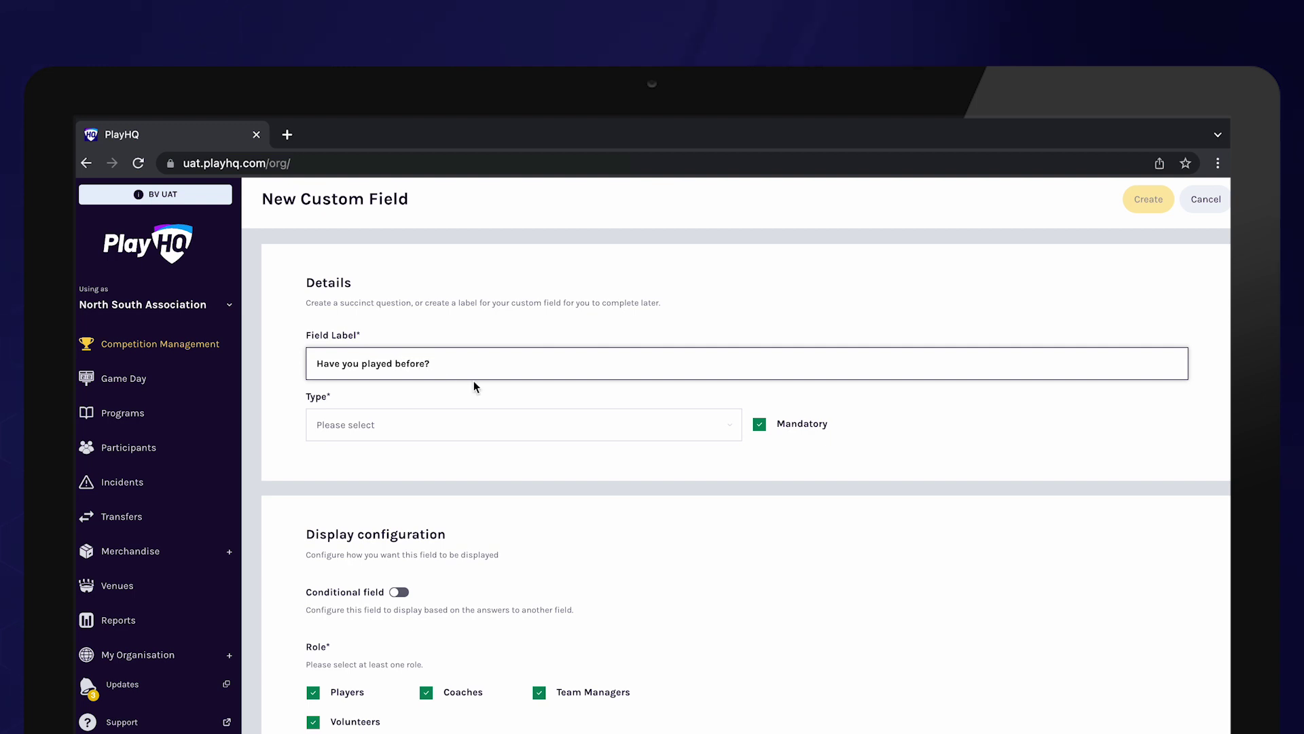
left_click(502, 424)
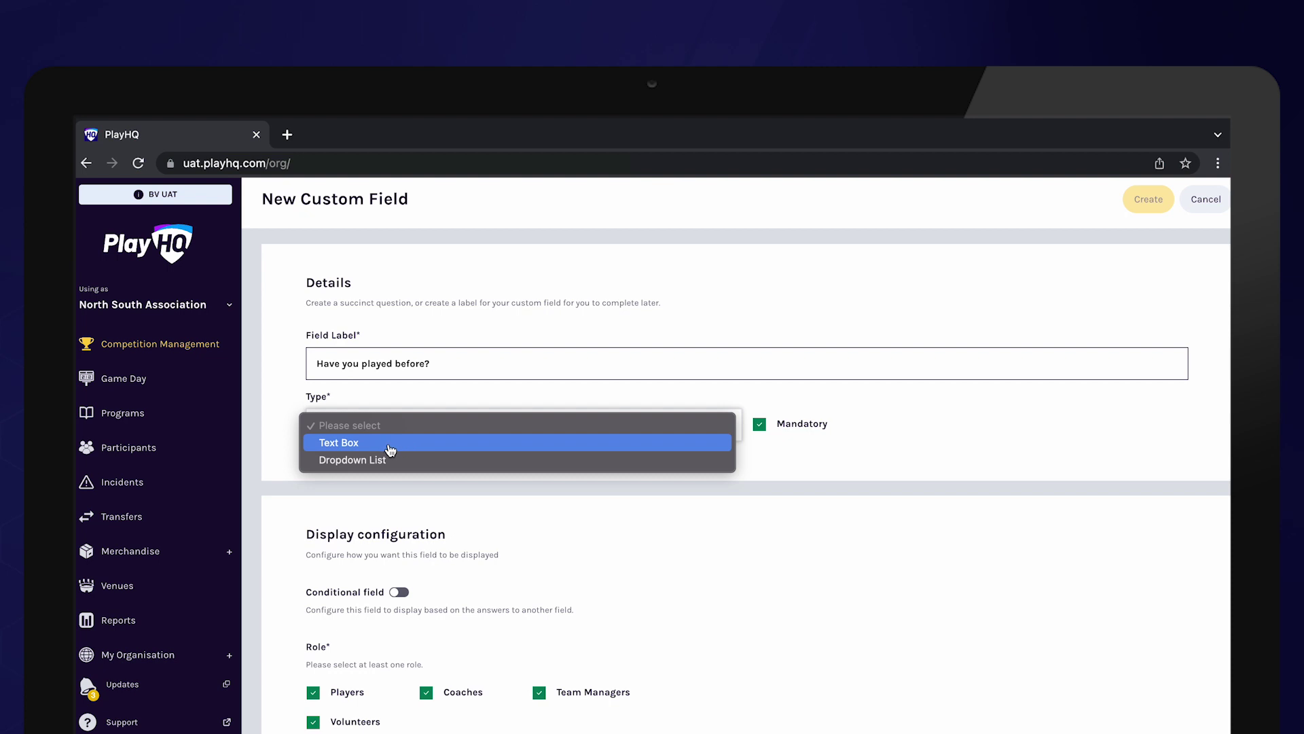
left_click(360, 461)
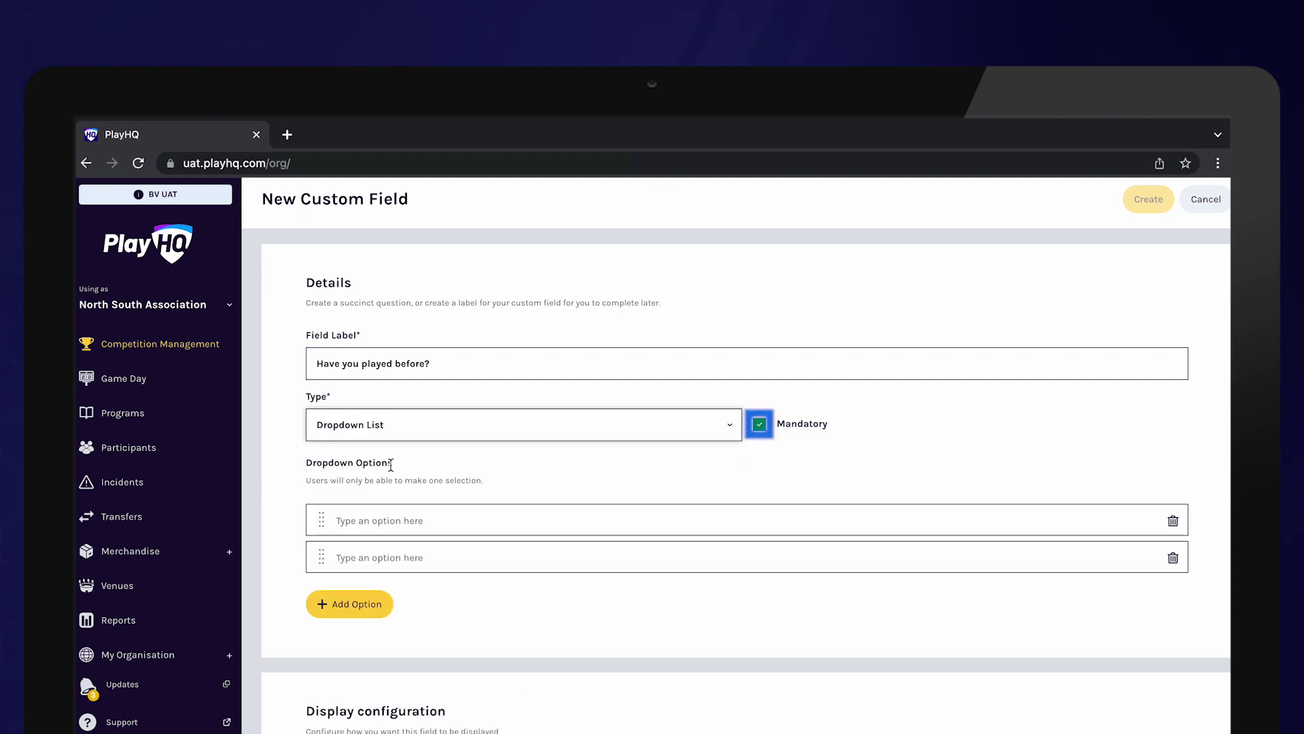
left_click(383, 525)
type("Yes")
key("Tab")
type("No")
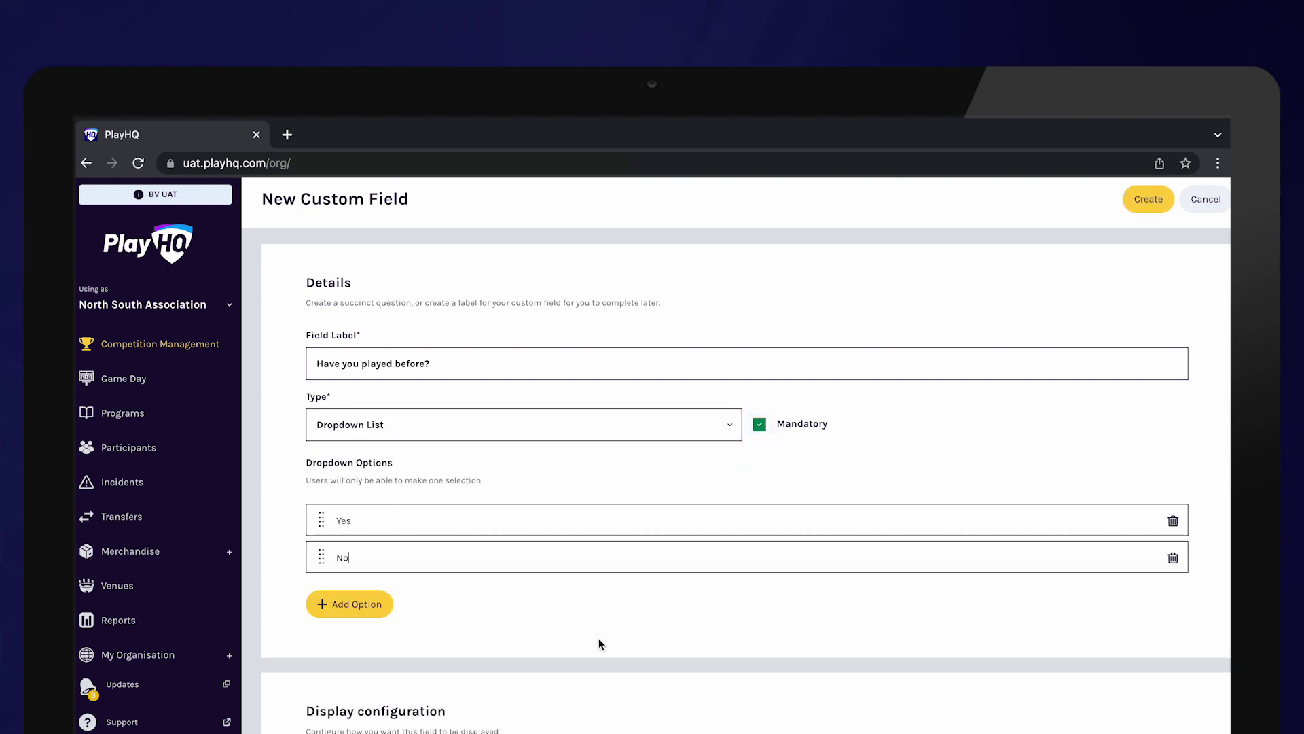
Include the field on club forms and create it.
scroll(797, 640, "down", 5)
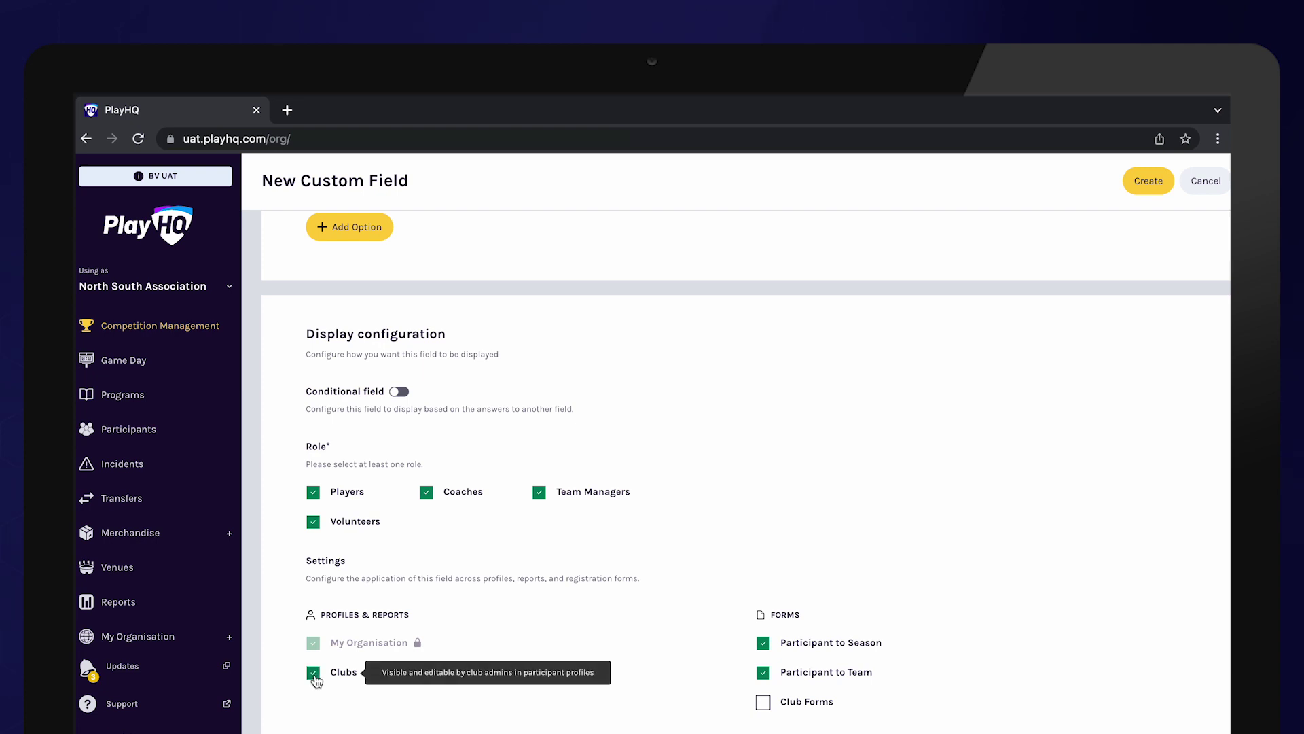
left_click(764, 704)
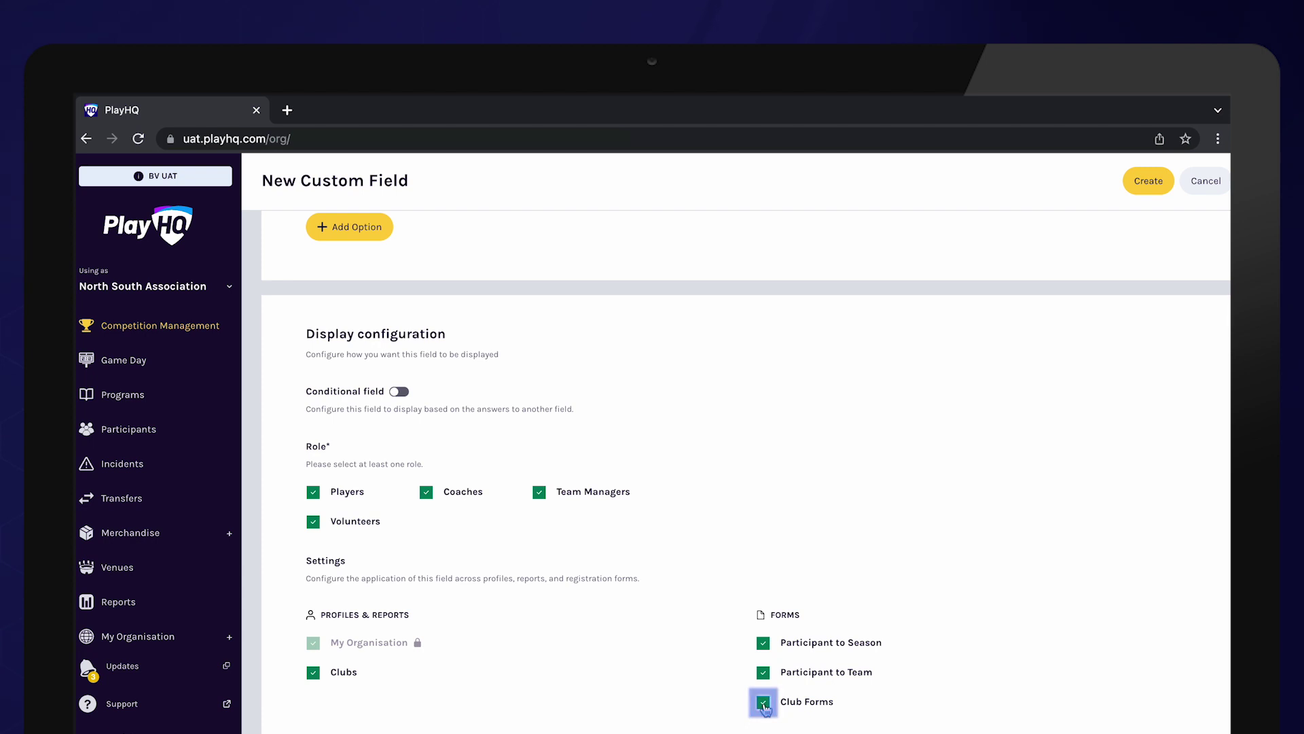
left_click(1151, 183)
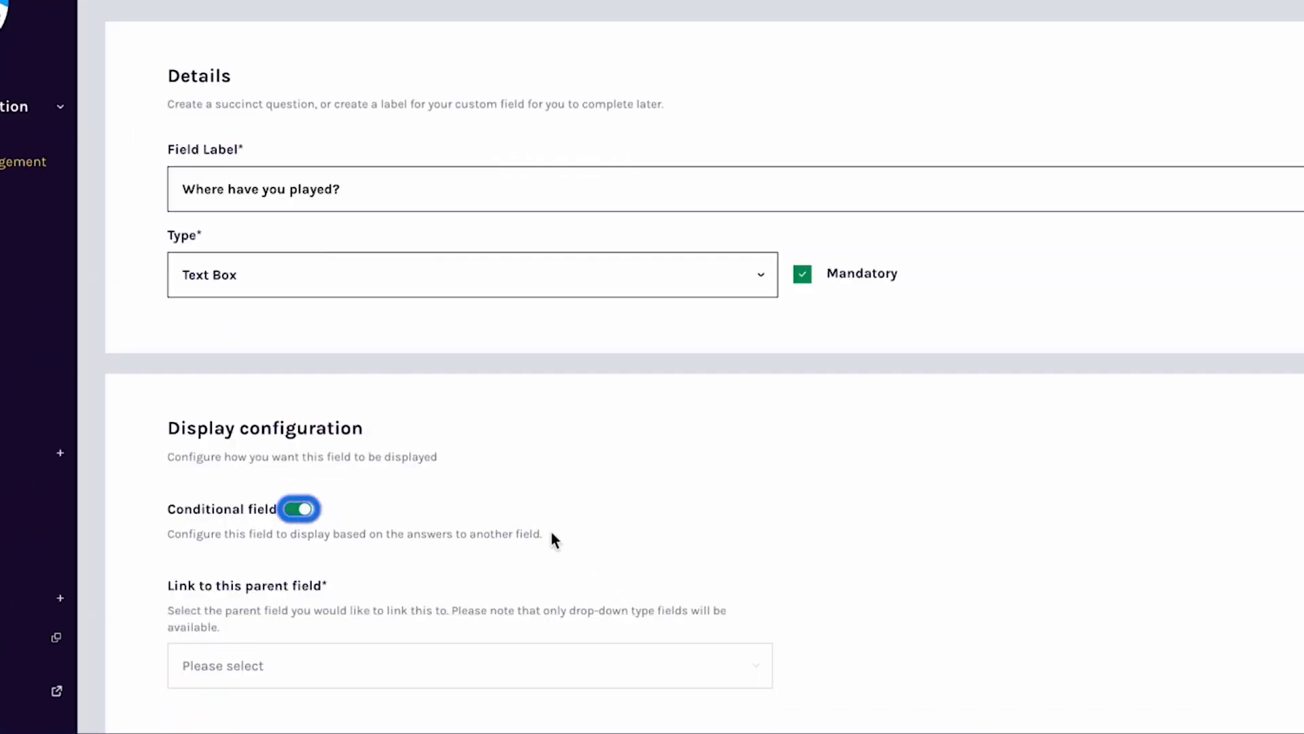
Make 'Where have you played?' show only when 'Have you played before?' is Yes, and create it.
left_click(541, 664)
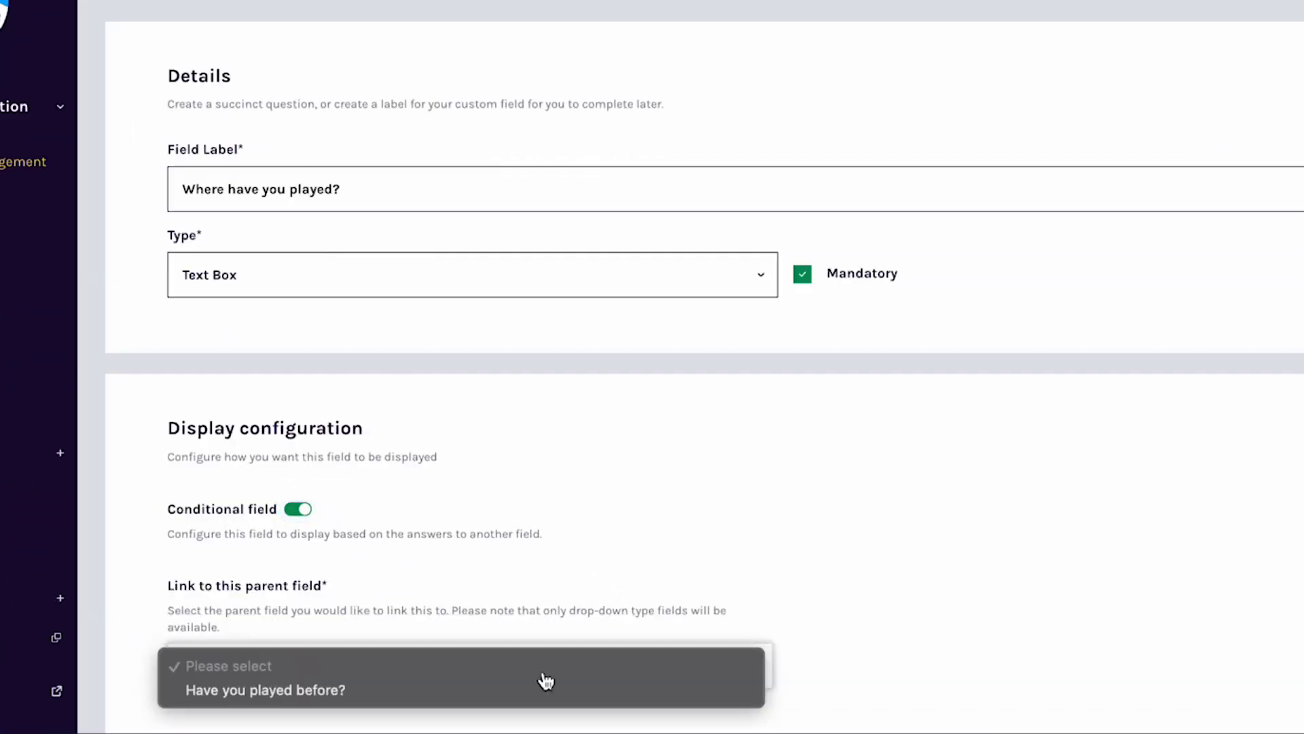
left_click(337, 690)
scroll(839, 619, "down", 2)
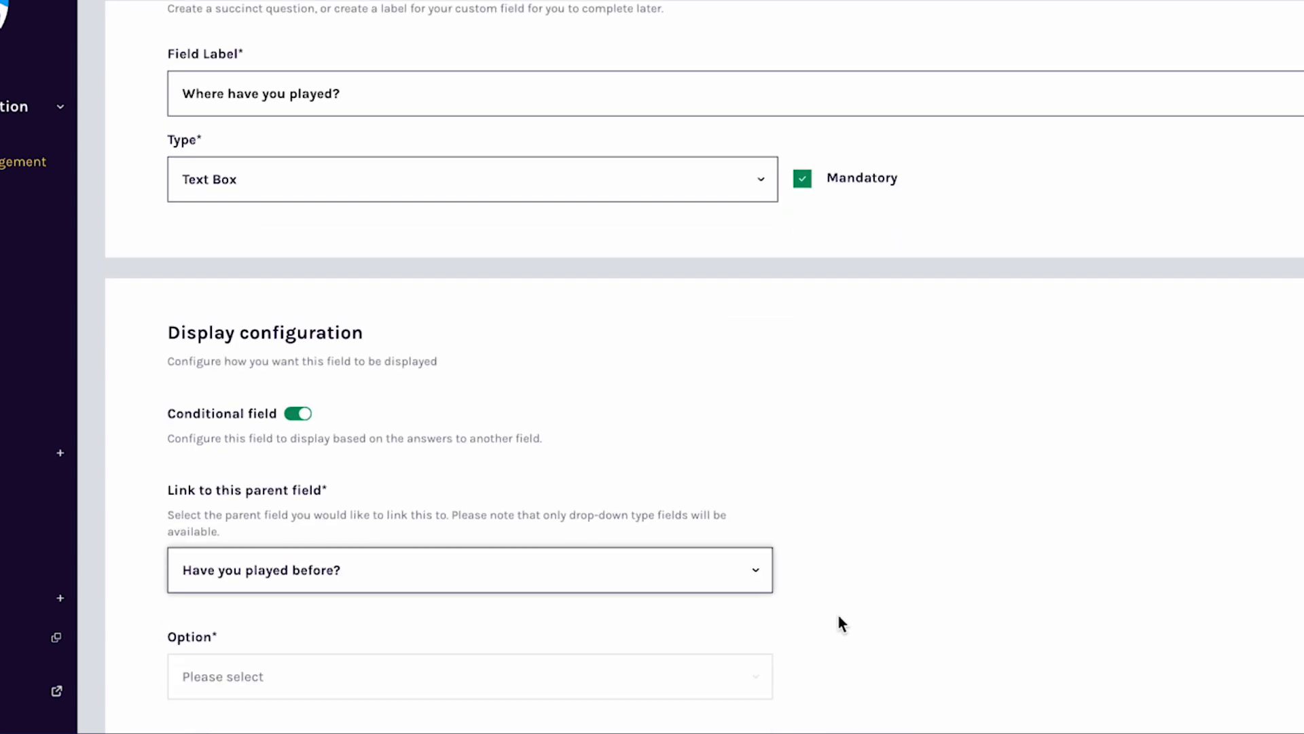
left_click(708, 675)
left_click(364, 704)
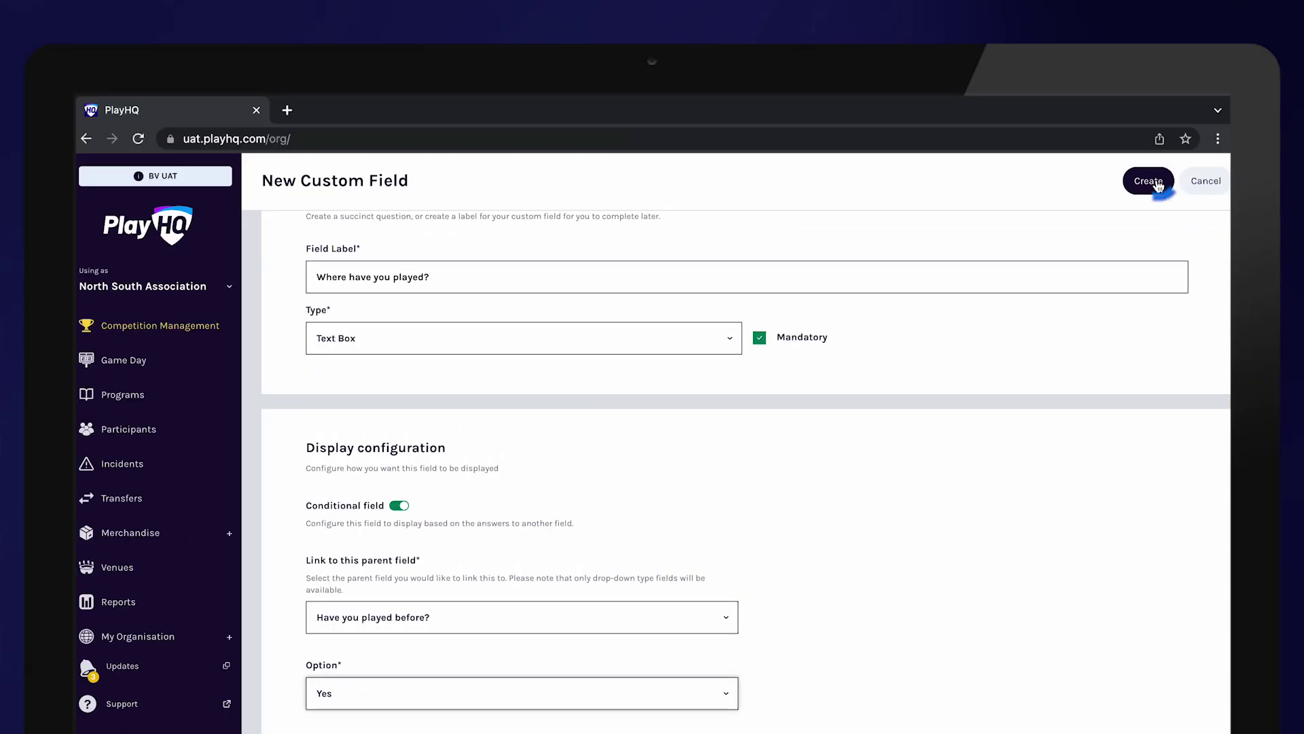
left_click(1158, 185)
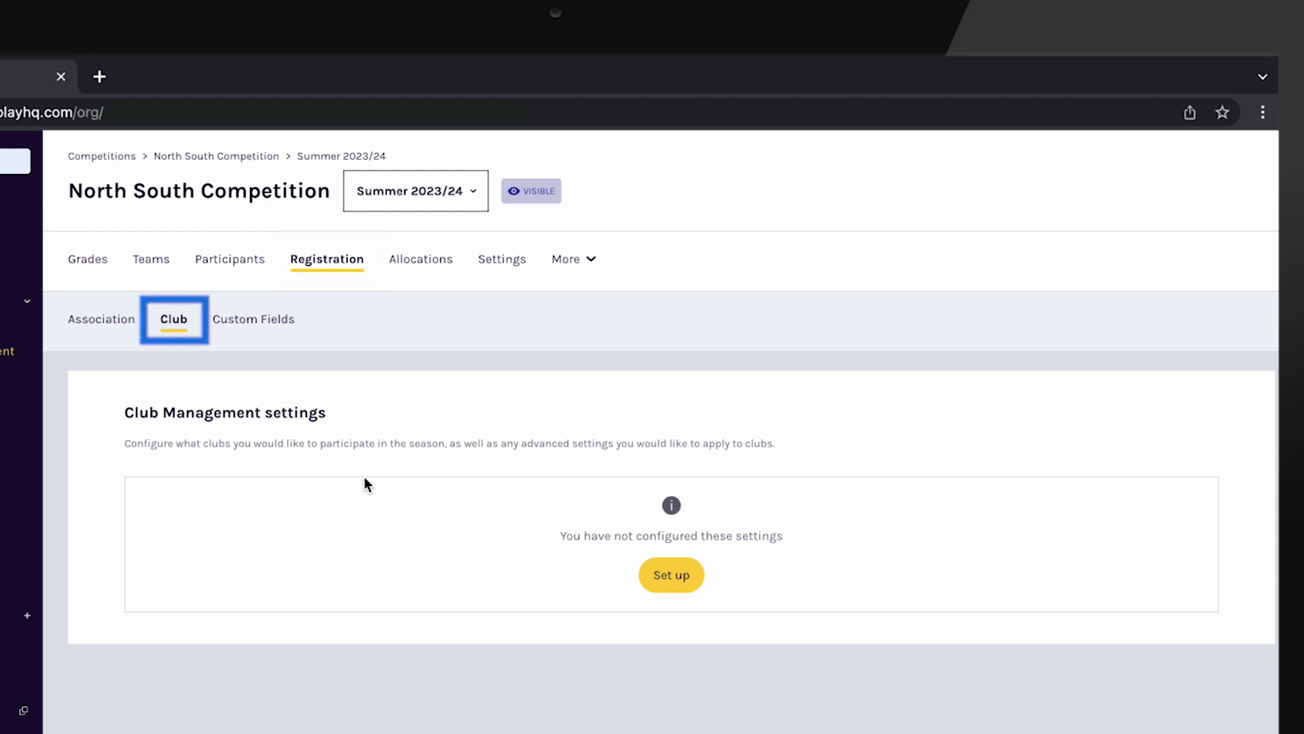
Set up club management and invite South Sharks, West Warriors and East Eagles clubs.
left_click(671, 574)
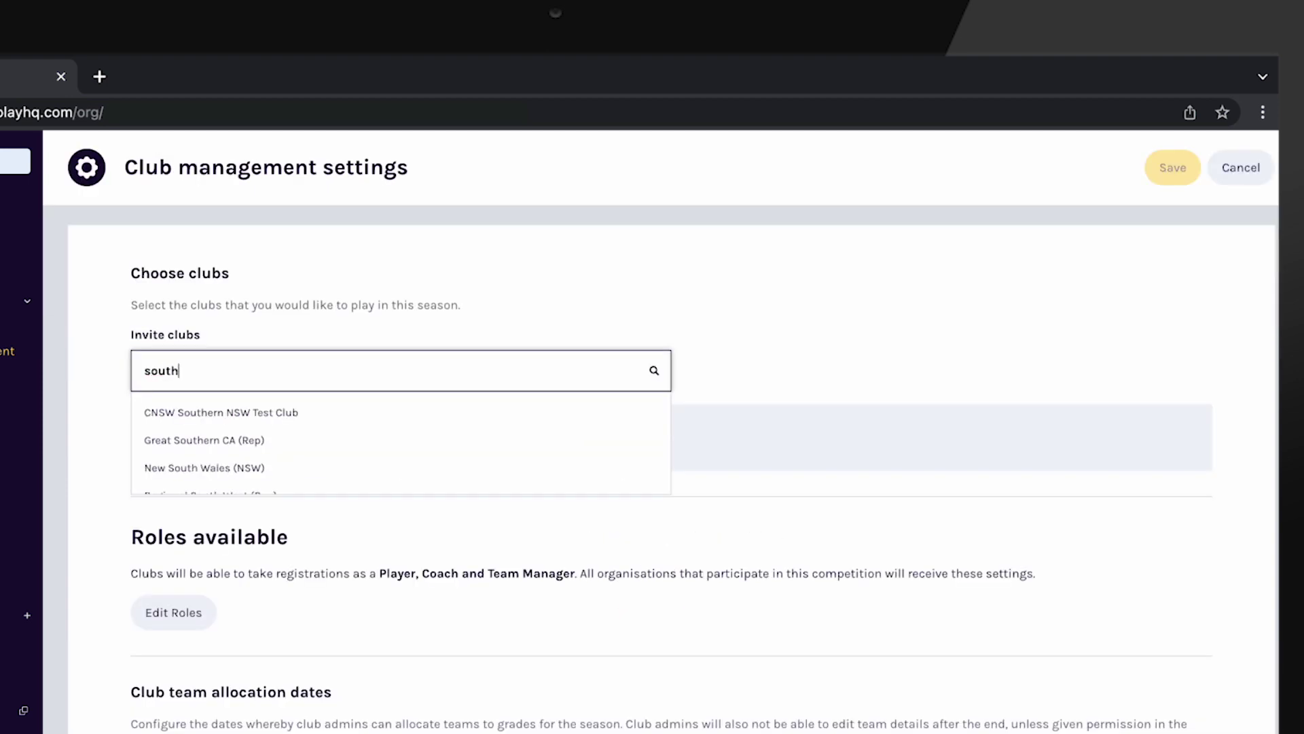
type("sh")
left_click(300, 418)
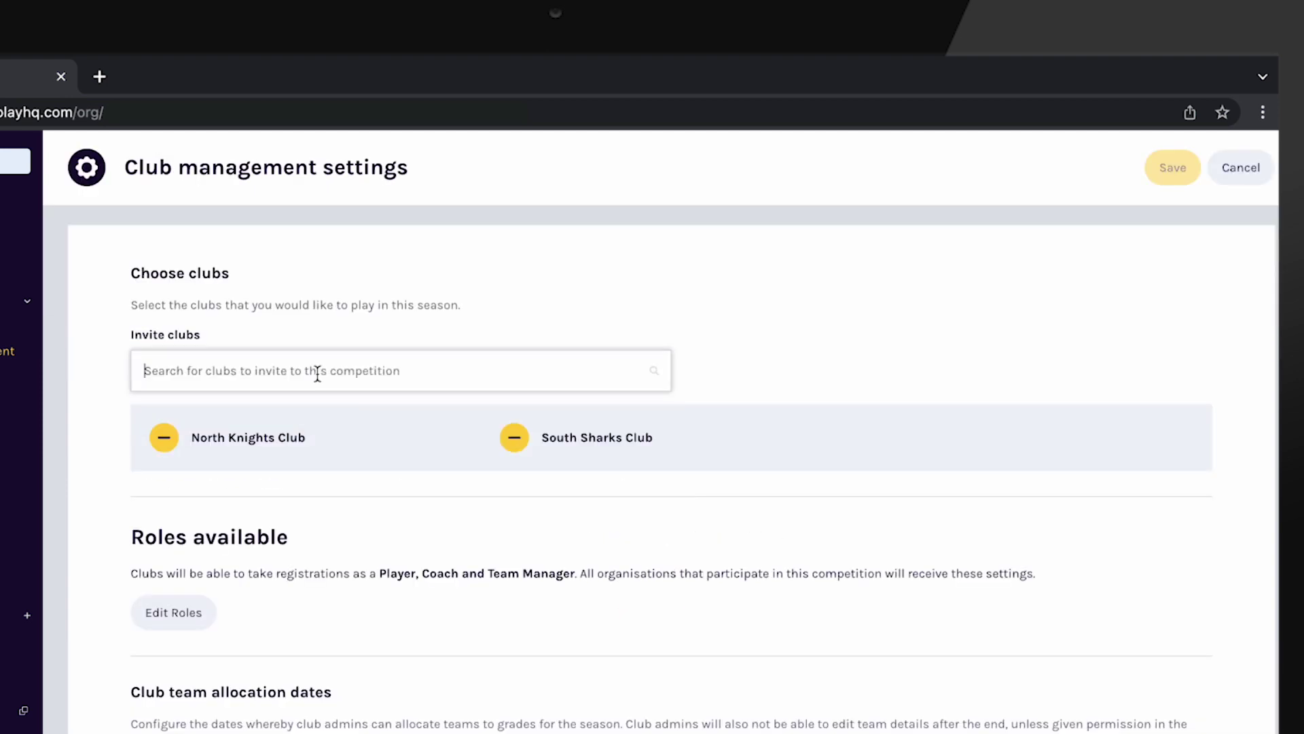
type("west war")
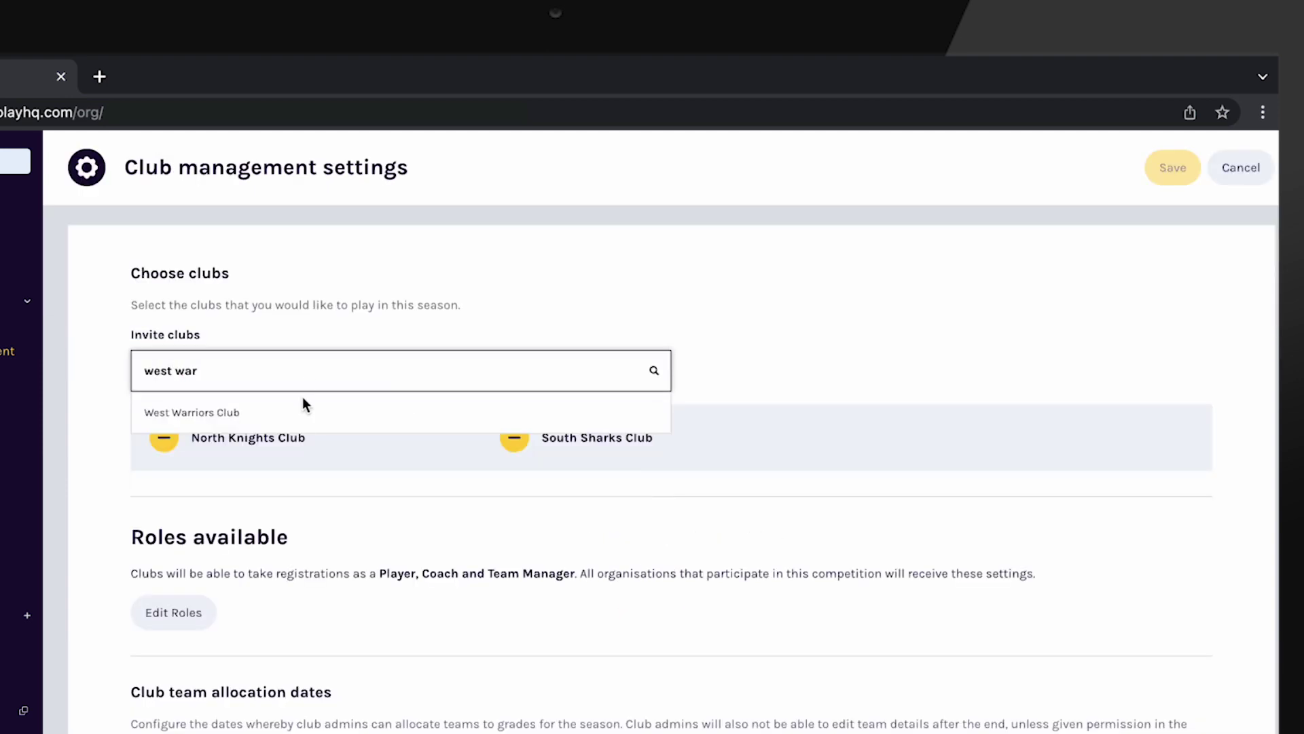
left_click(294, 413)
type("east")
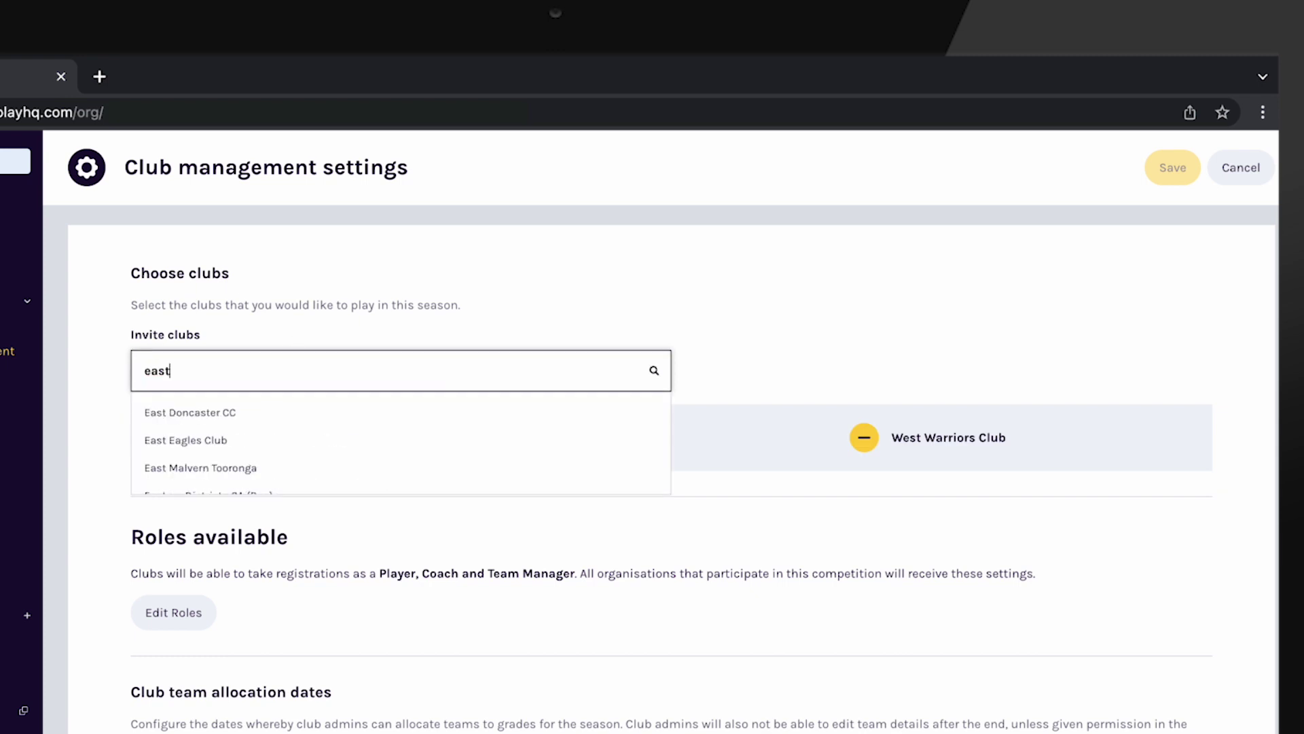
type(" e")
left_click(259, 402)
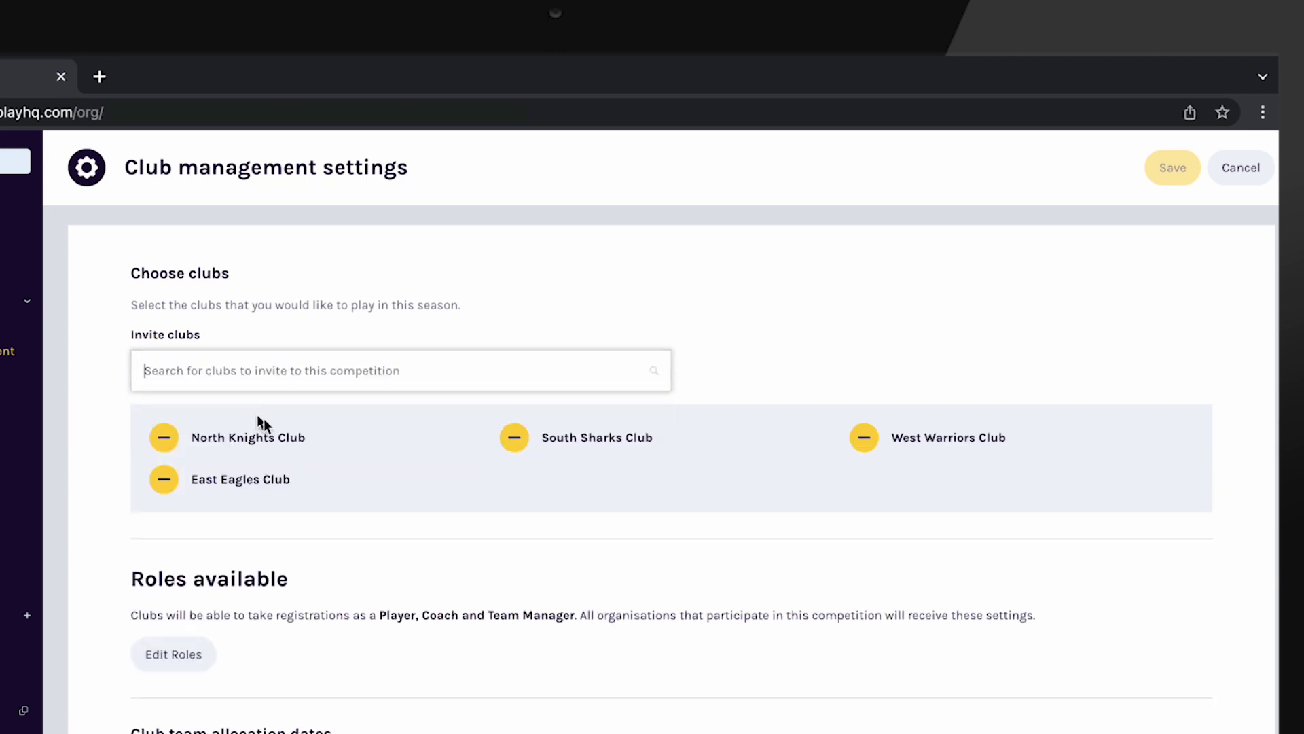
scroll(434, 541, "down", 2)
scroll(434, 540, "down", 2)
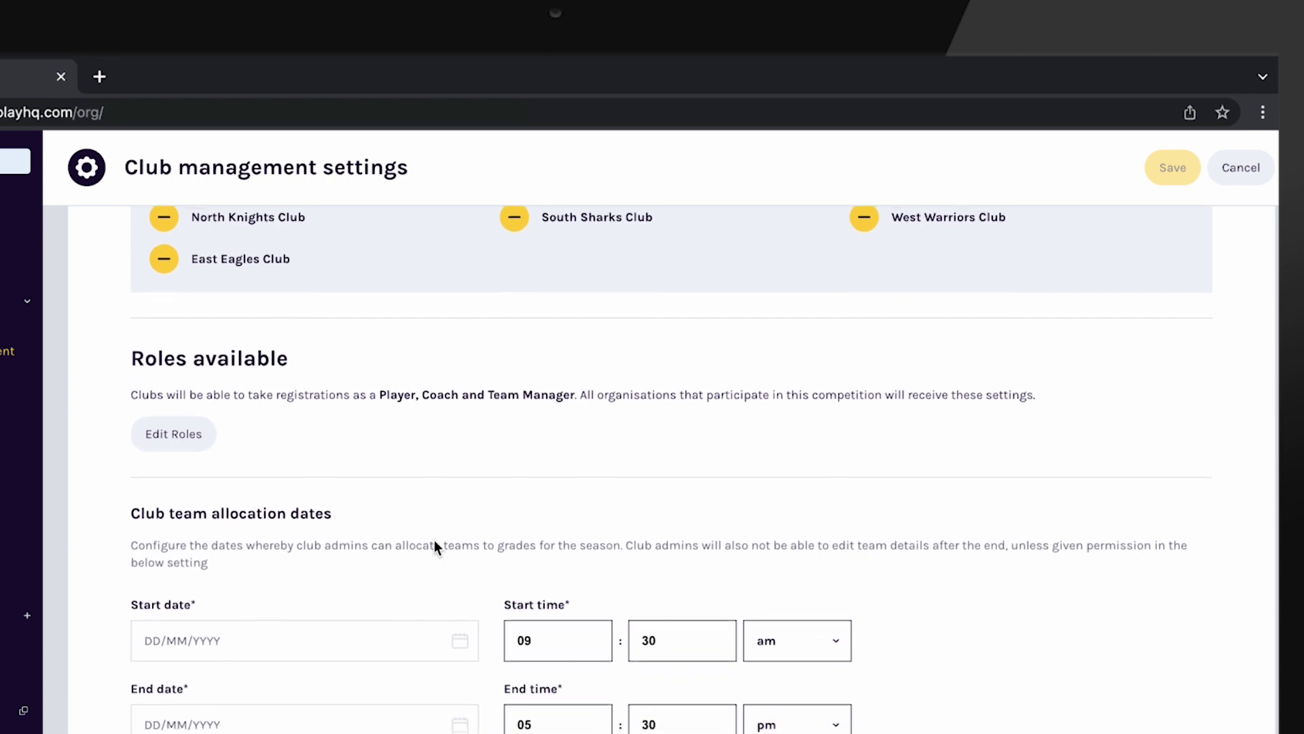
Add Official and Volunteer to the roles clubs can register.
left_click(180, 412)
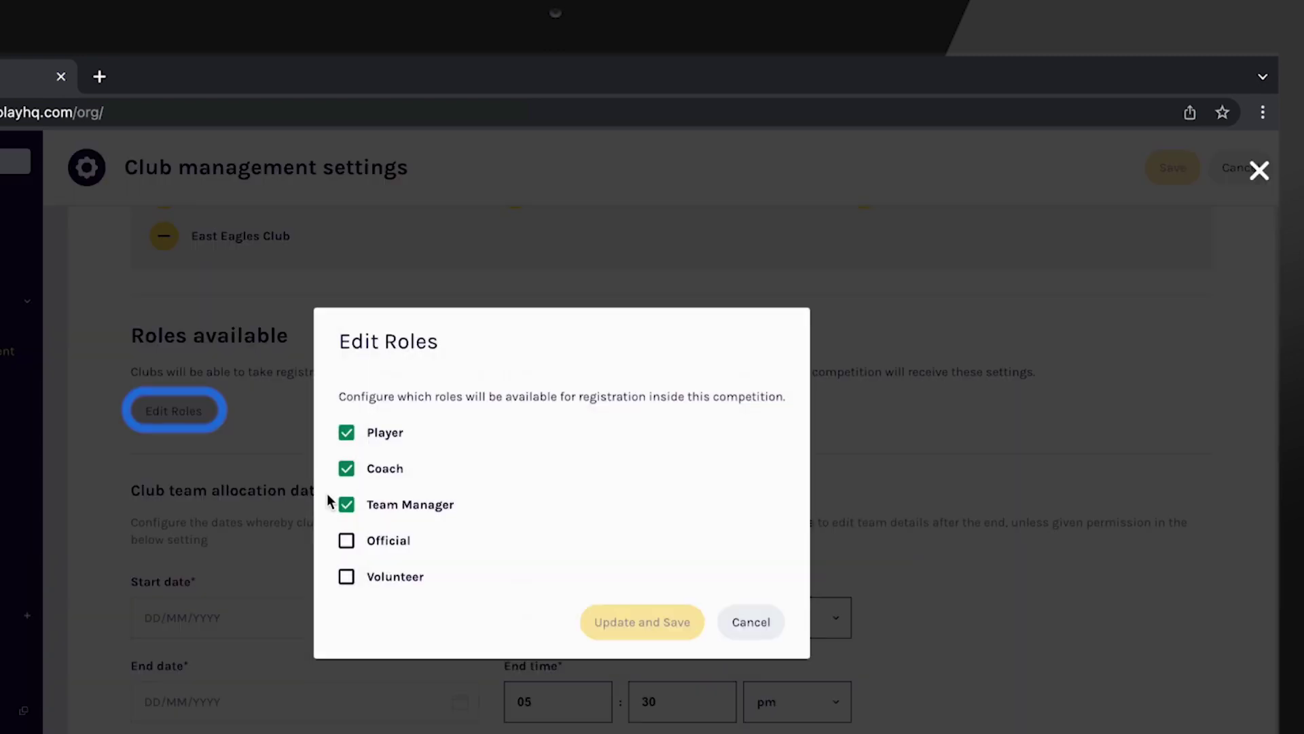
left_click(346, 541)
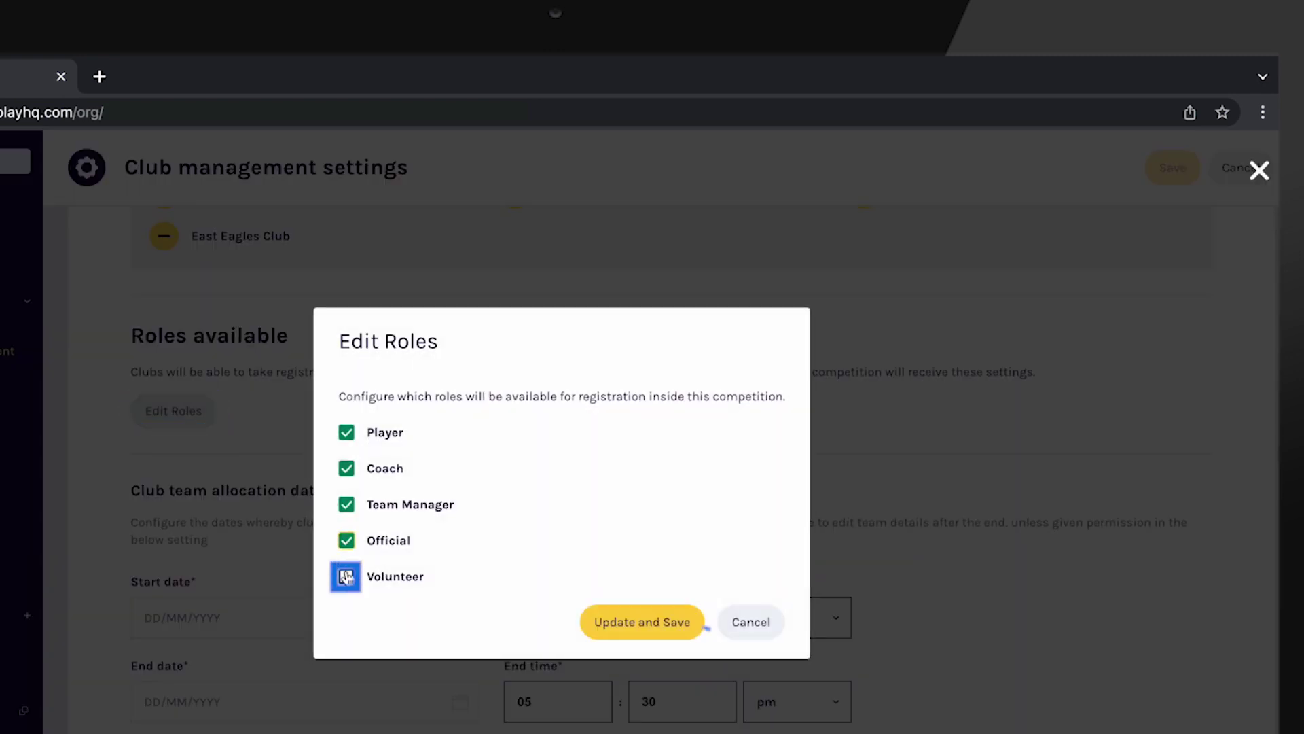
left_click(347, 577)
left_click(636, 626)
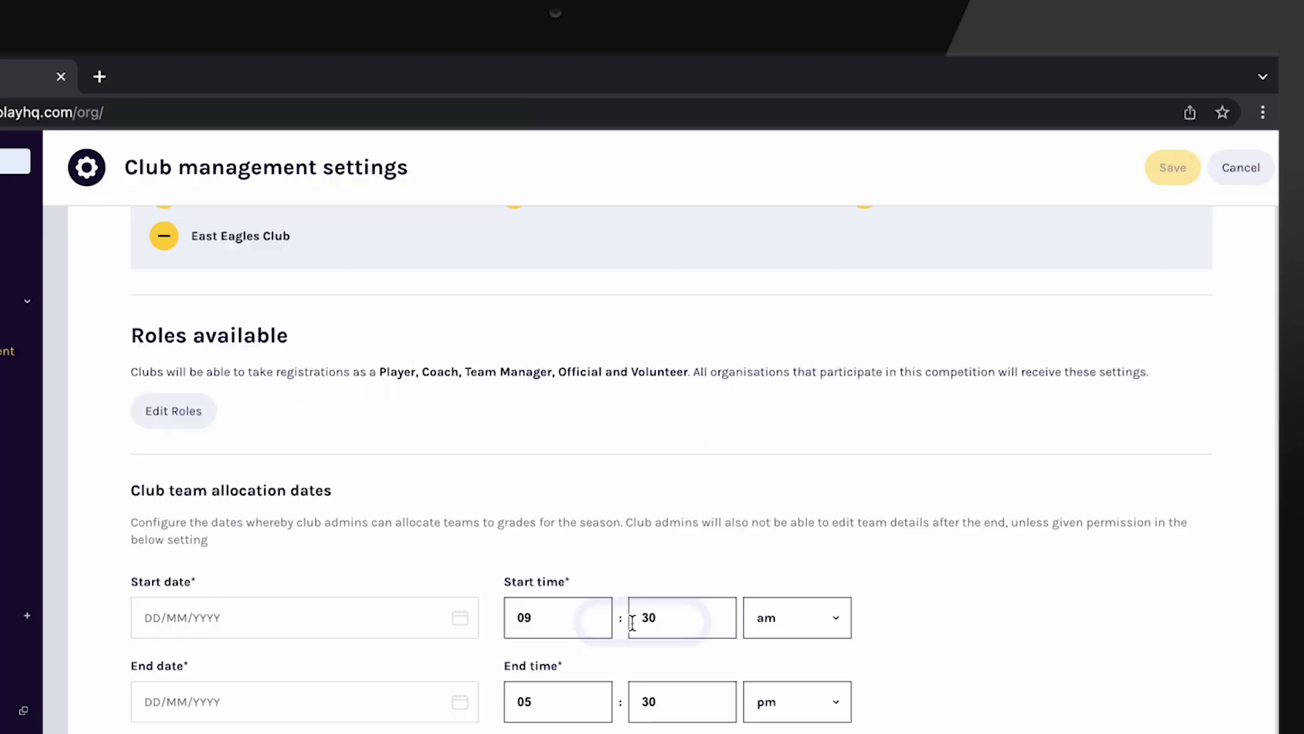
Set the team allocation start date to 1 July 2023 and move the end-date calendar to September.
scroll(411, 537, "down", 1)
scroll(410, 541, "down", 5)
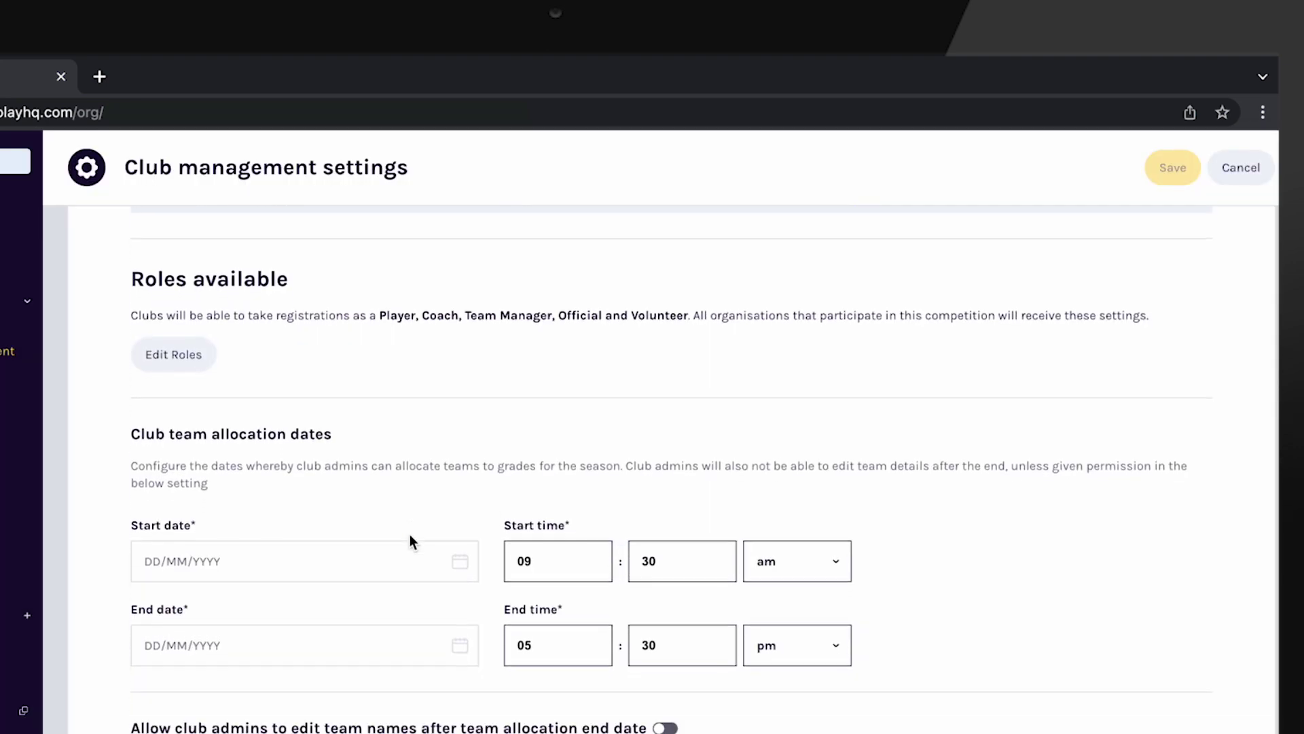
scroll(409, 541, "down", 1)
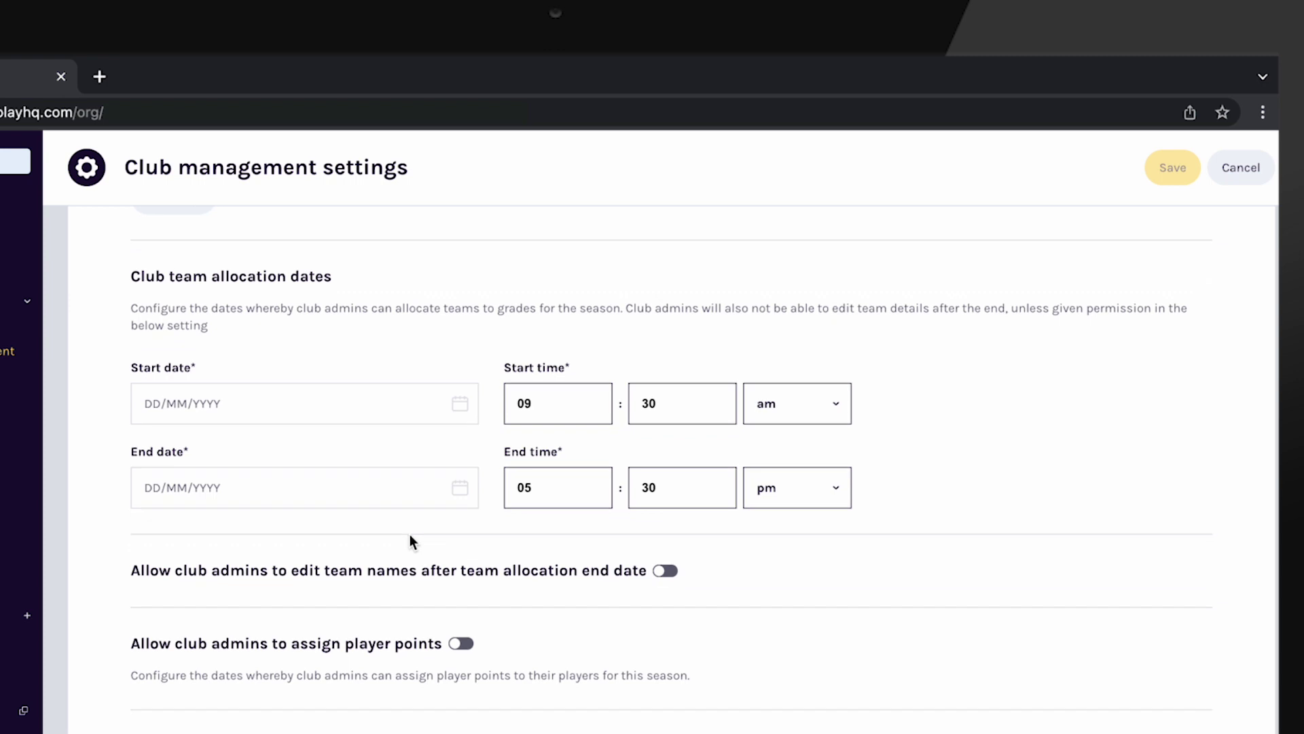
left_click(263, 405)
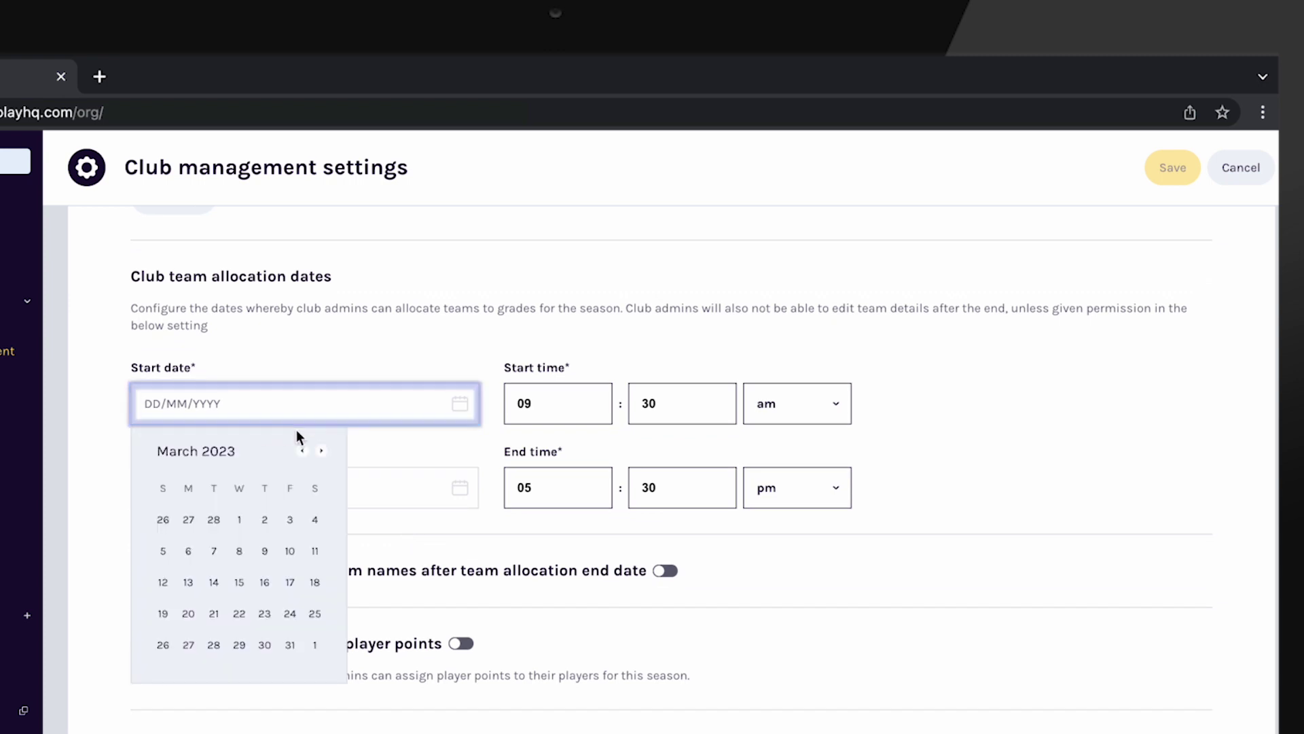
left_click(322, 451)
left_click(322, 450)
left_click(322, 450)
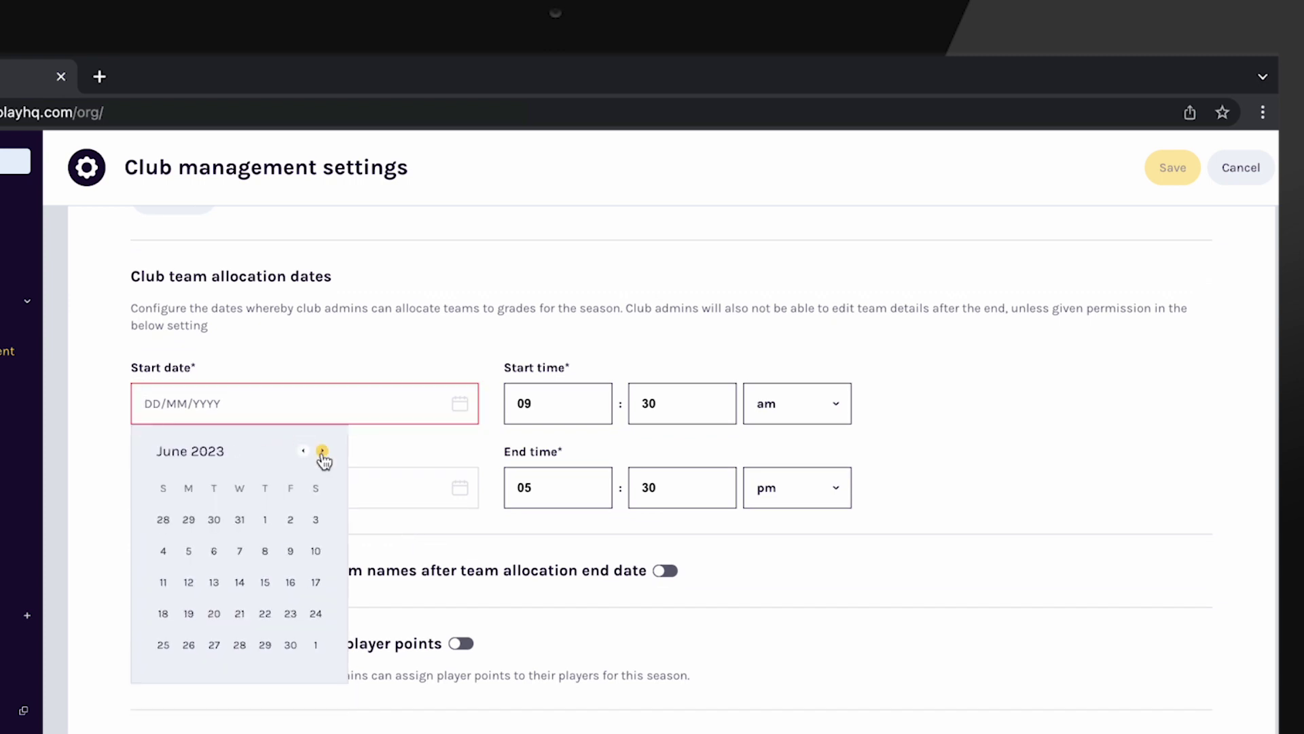
left_click(321, 450)
left_click(315, 519)
left_click(389, 488)
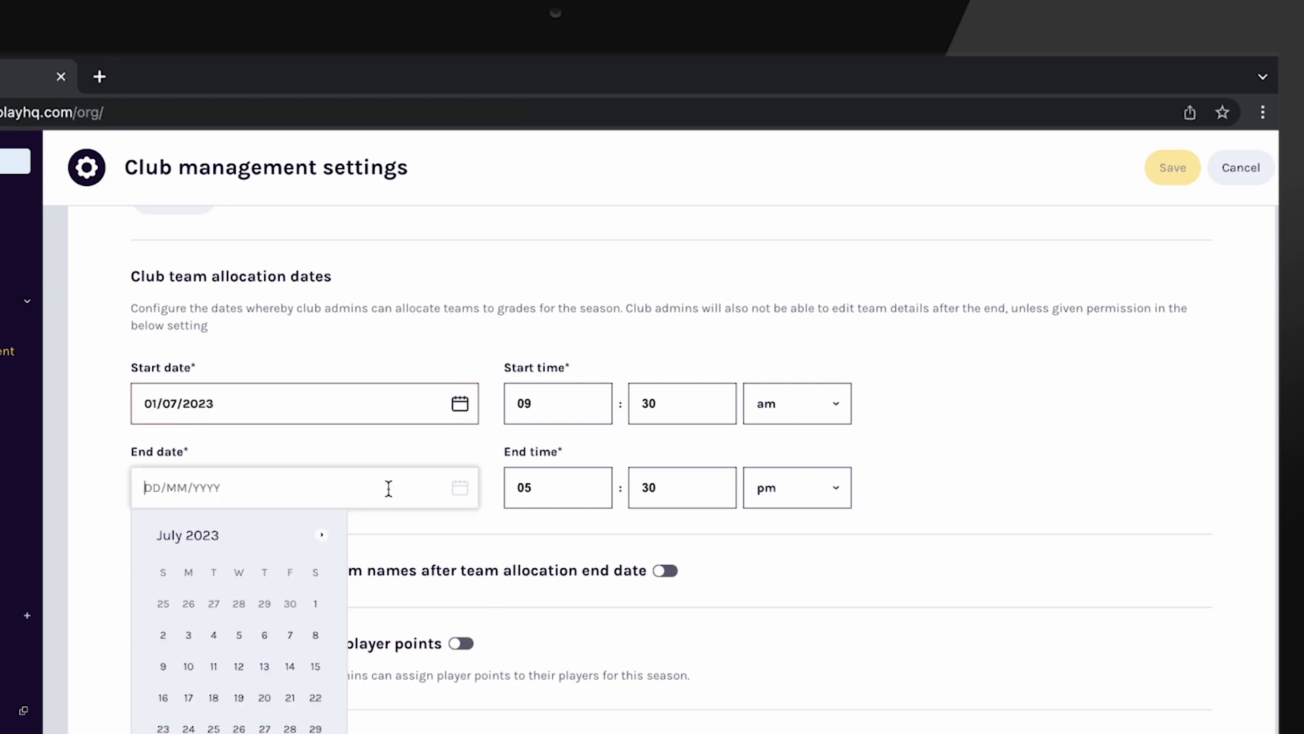
left_click(322, 536)
left_click(322, 535)
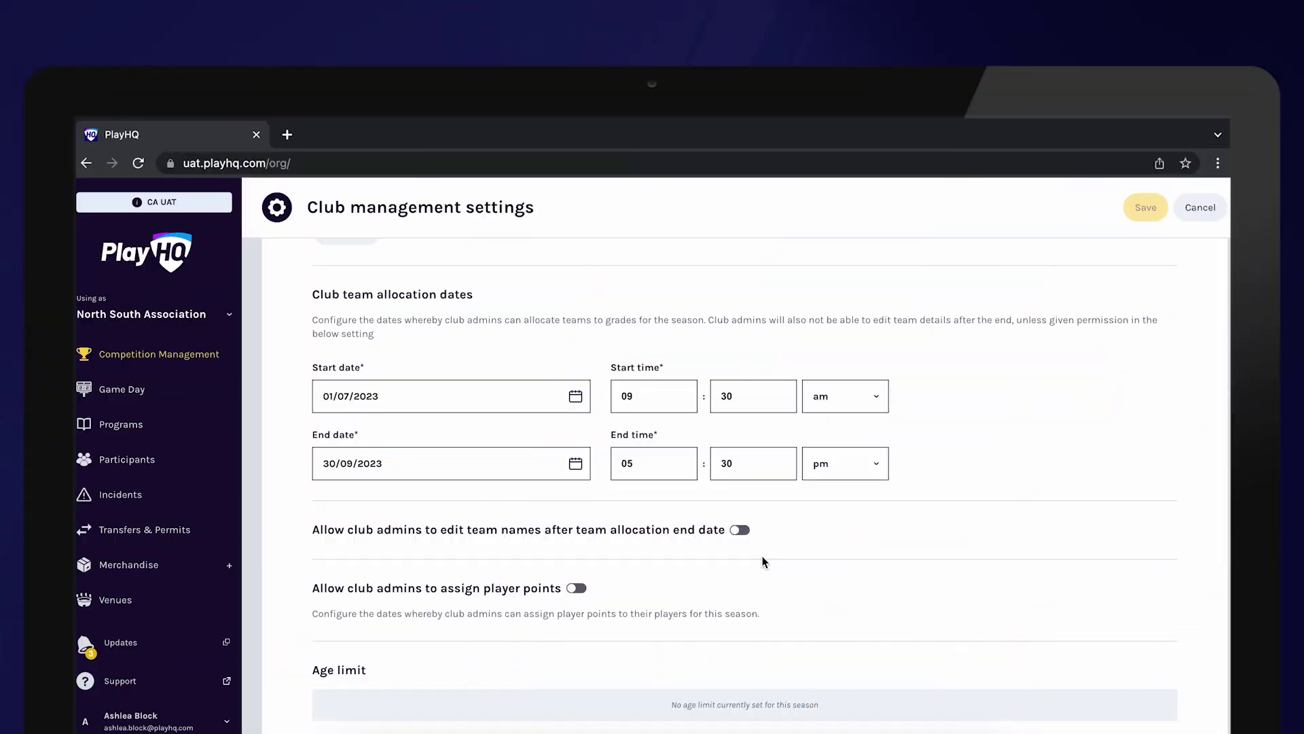
scroll(762, 557, "down", 1)
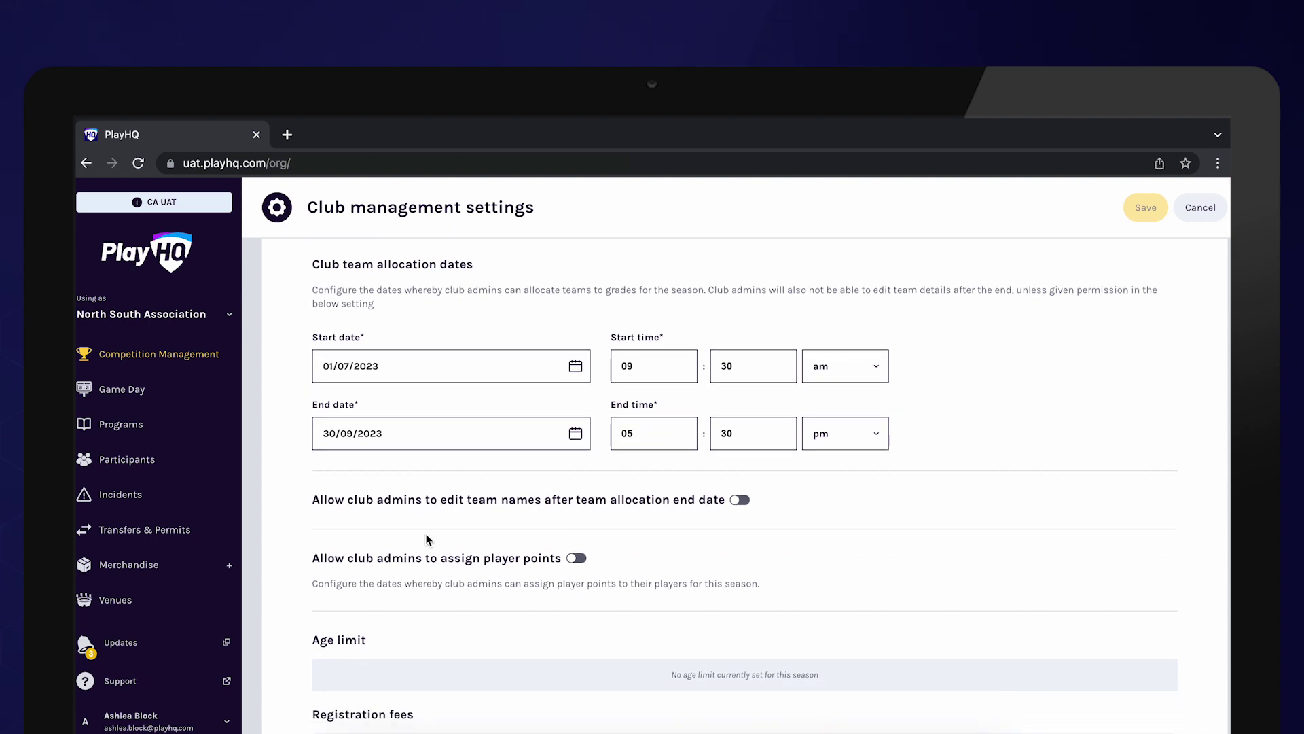
left_click(738, 501)
scroll(768, 527, "down", 2)
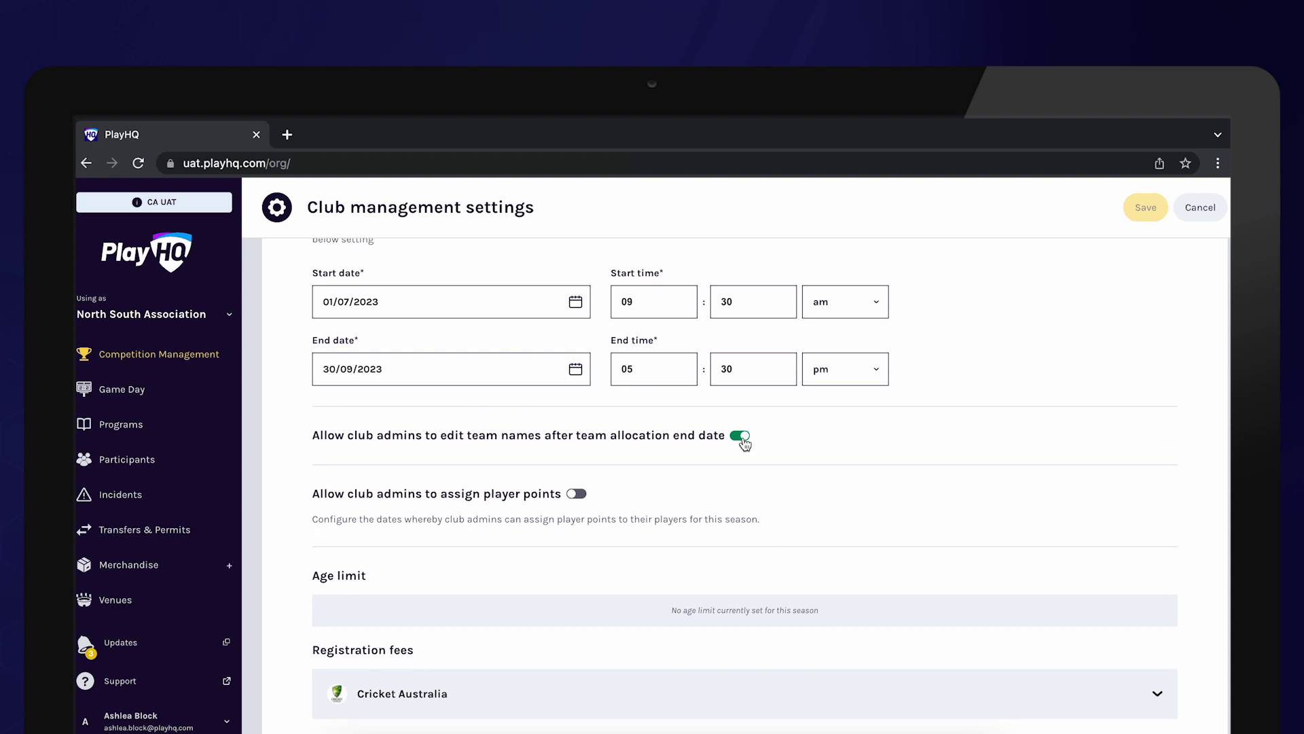
scroll(688, 496, "down", 2)
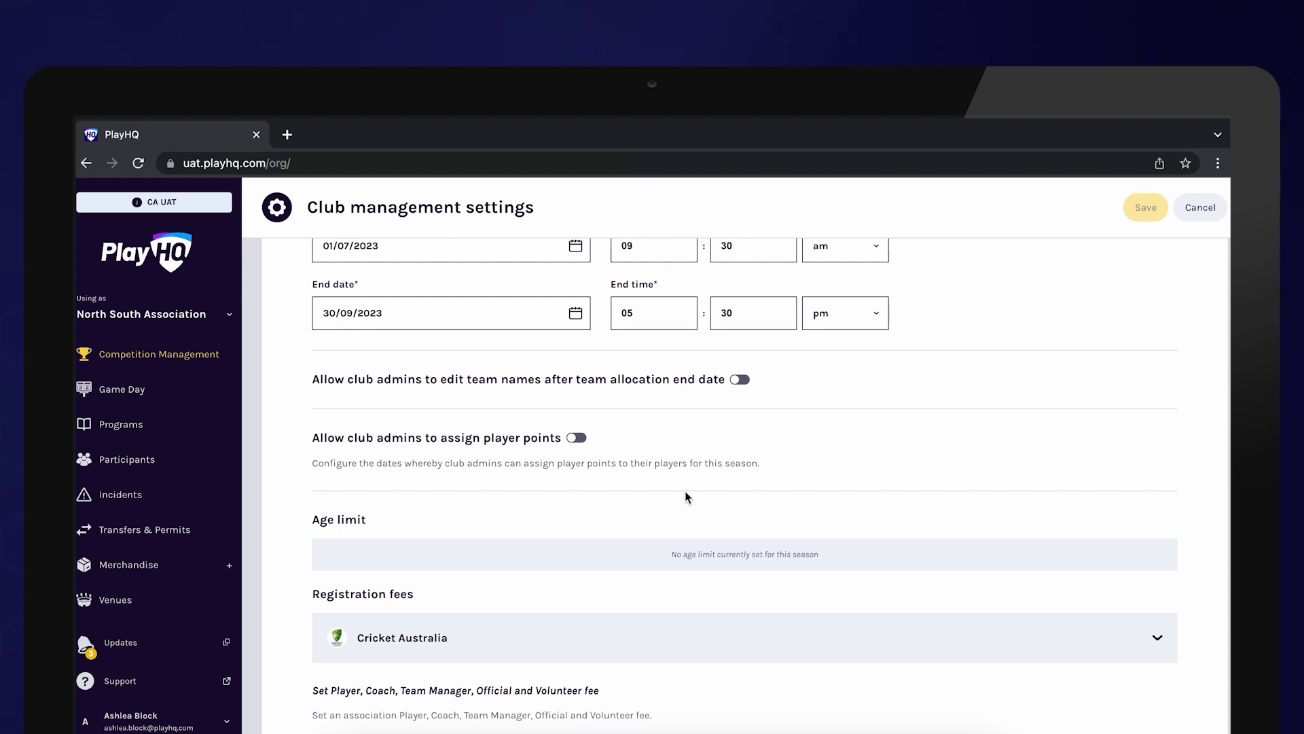
Allow club admins to assign player points, starting 1 June 2023.
left_click(577, 438)
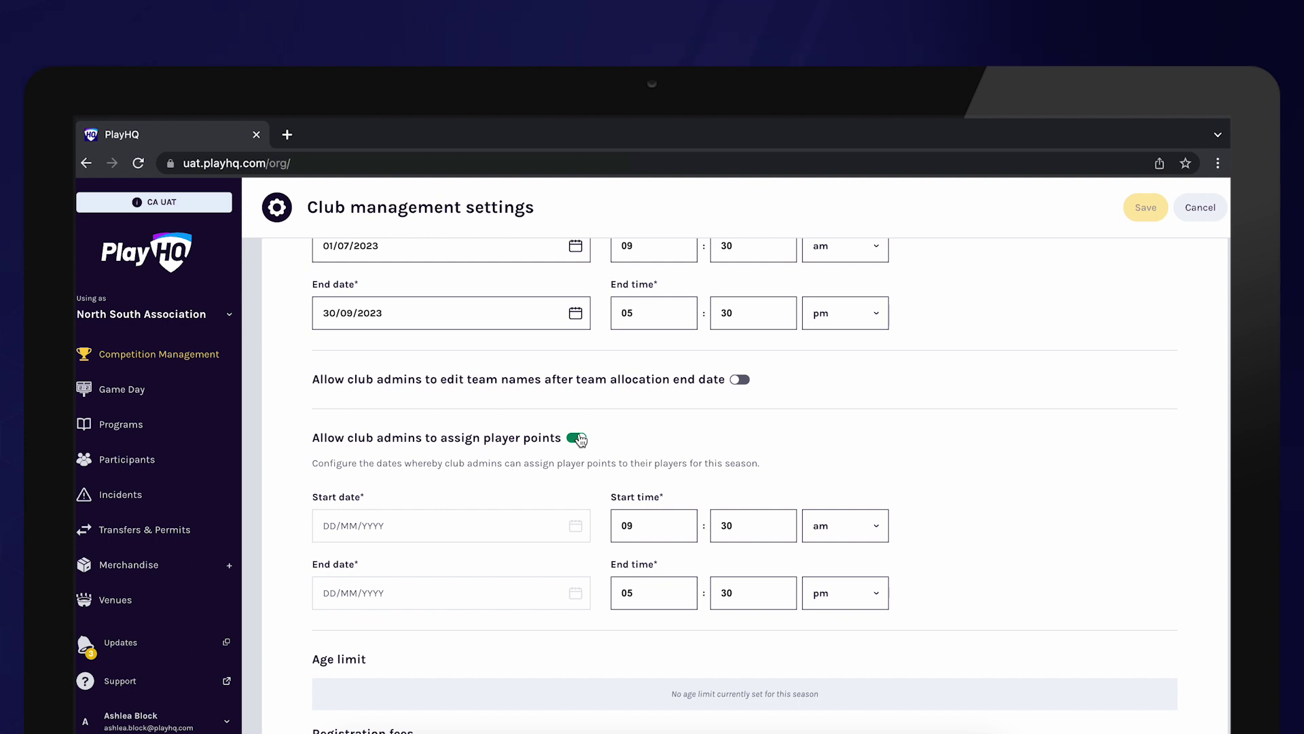
scroll(578, 438, "down", 2)
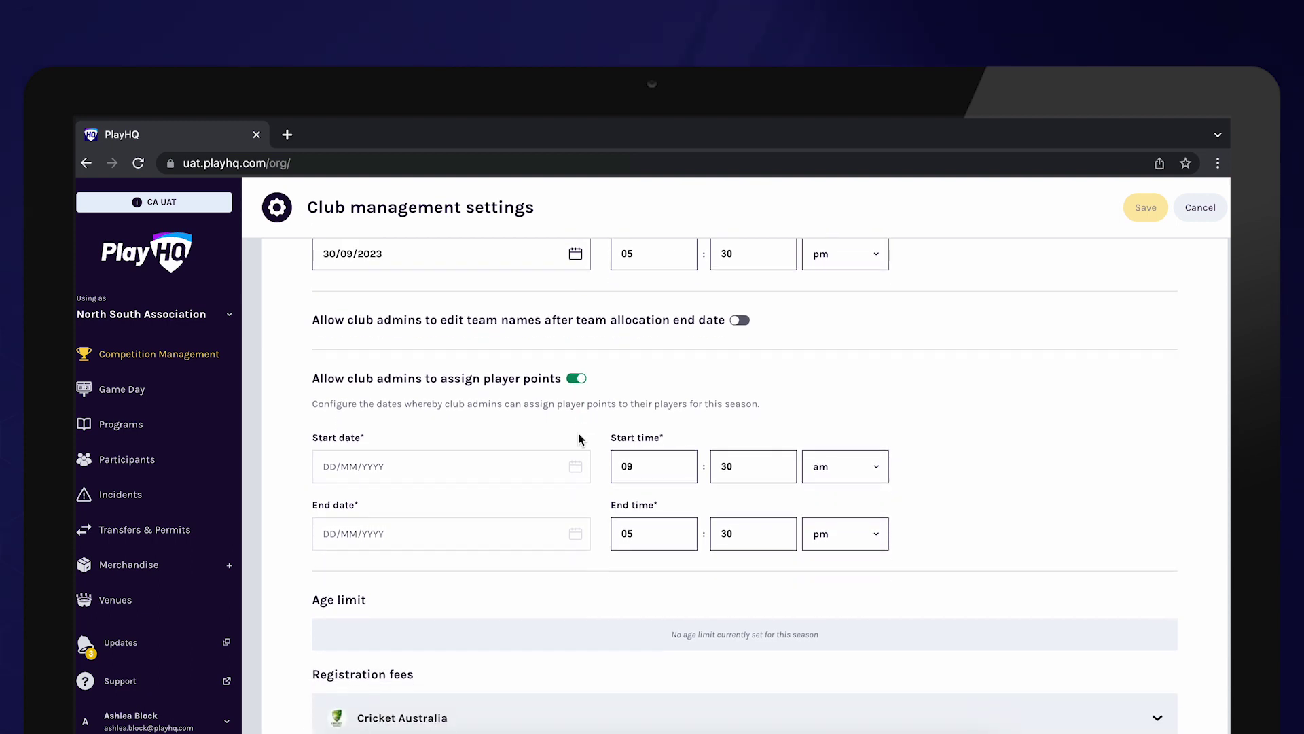
left_click(514, 426)
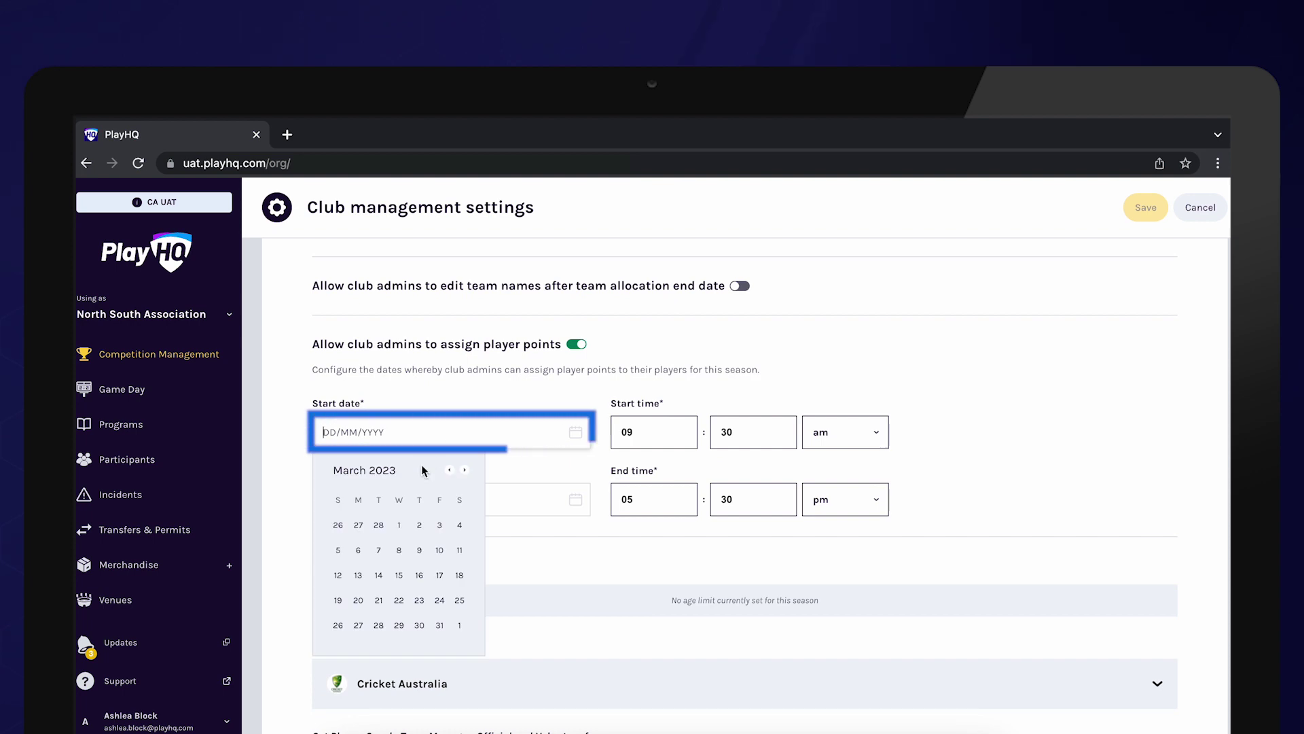
left_click(464, 470)
left_click(465, 470)
left_click(465, 470)
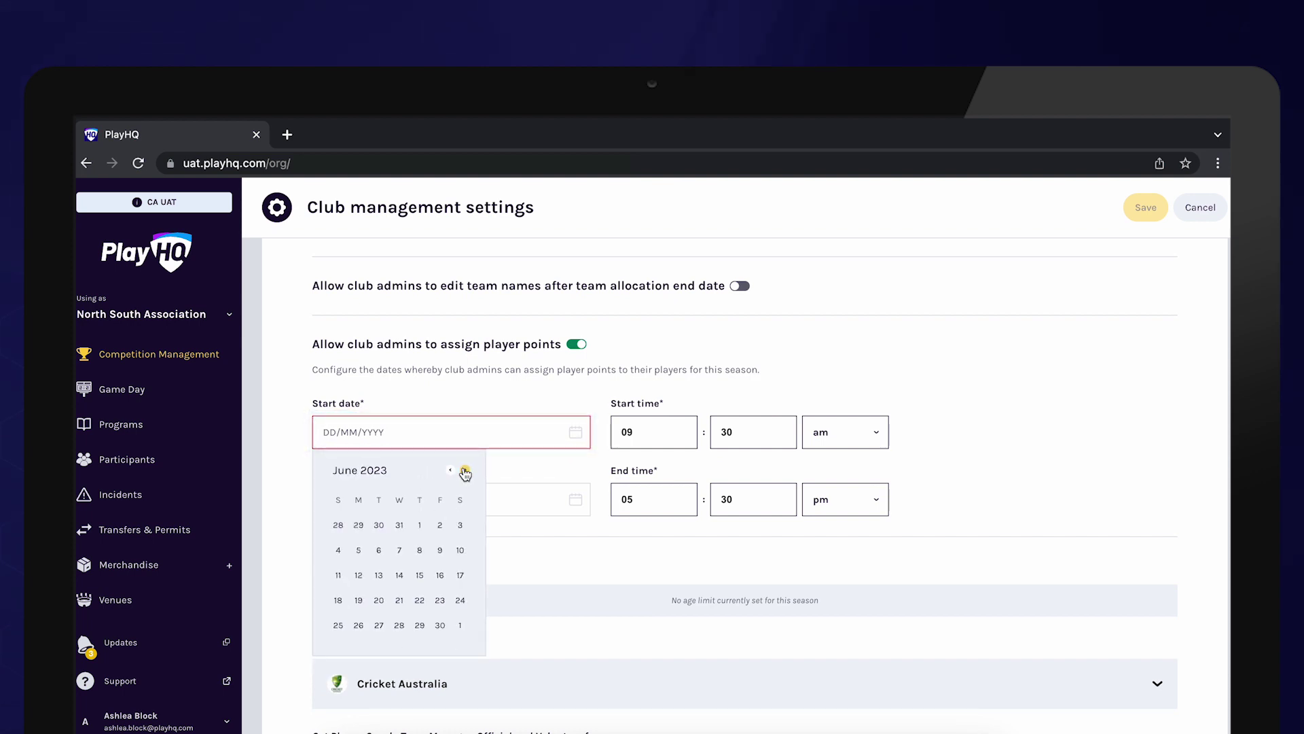
left_click(419, 526)
Set the player-points end date to 30 September 2023.
left_click(495, 499)
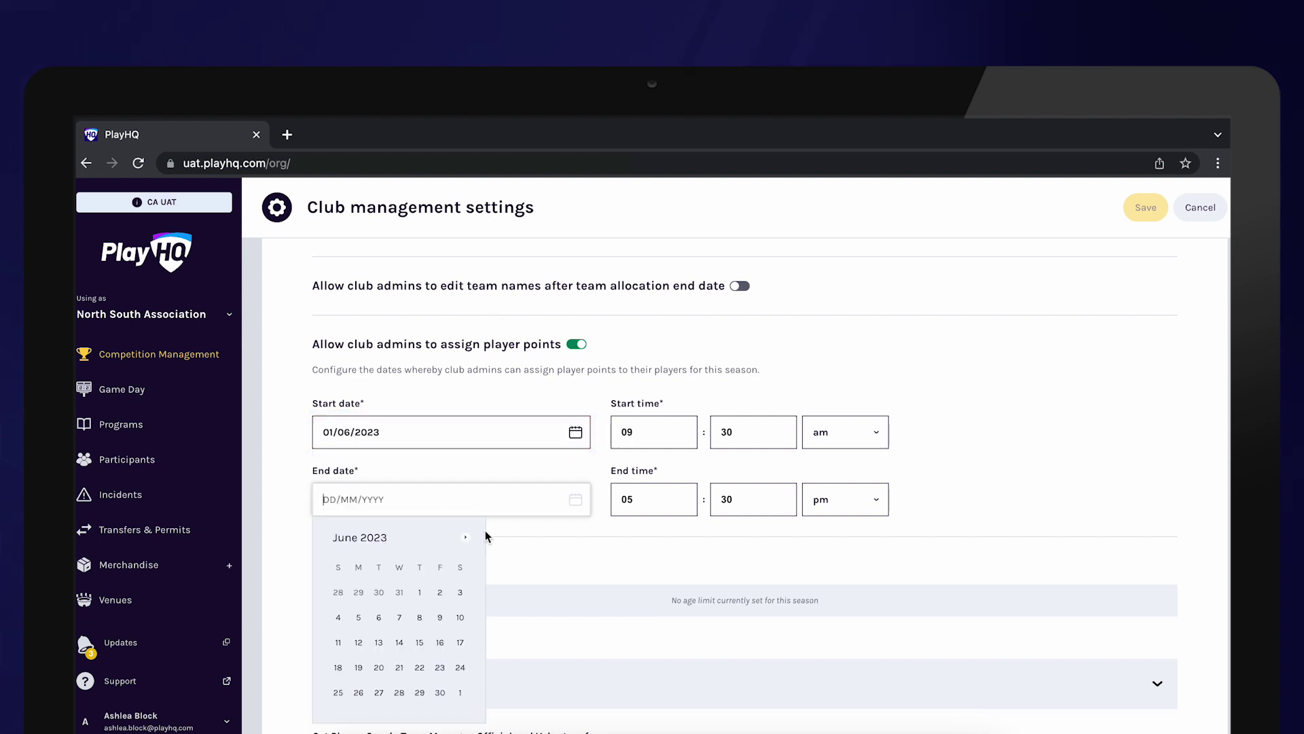
left_click(465, 537)
left_click(465, 537)
left_click(465, 538)
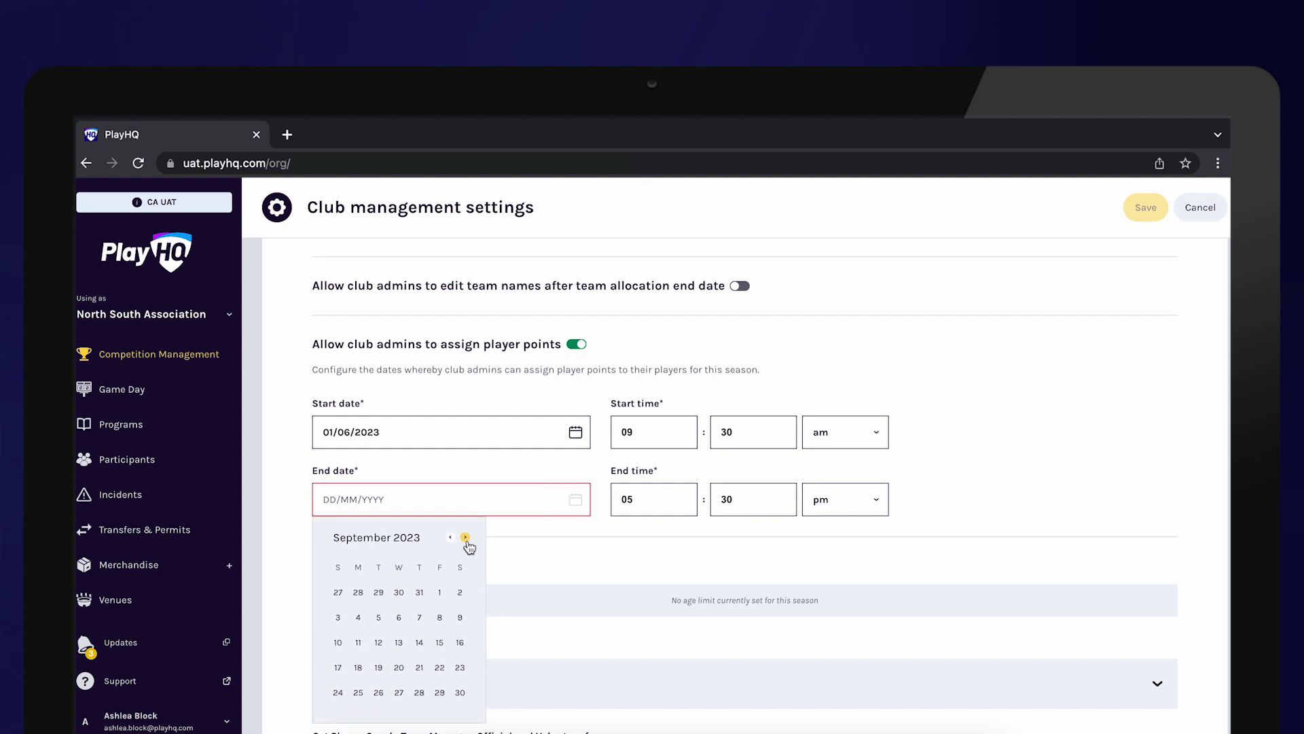
left_click(460, 692)
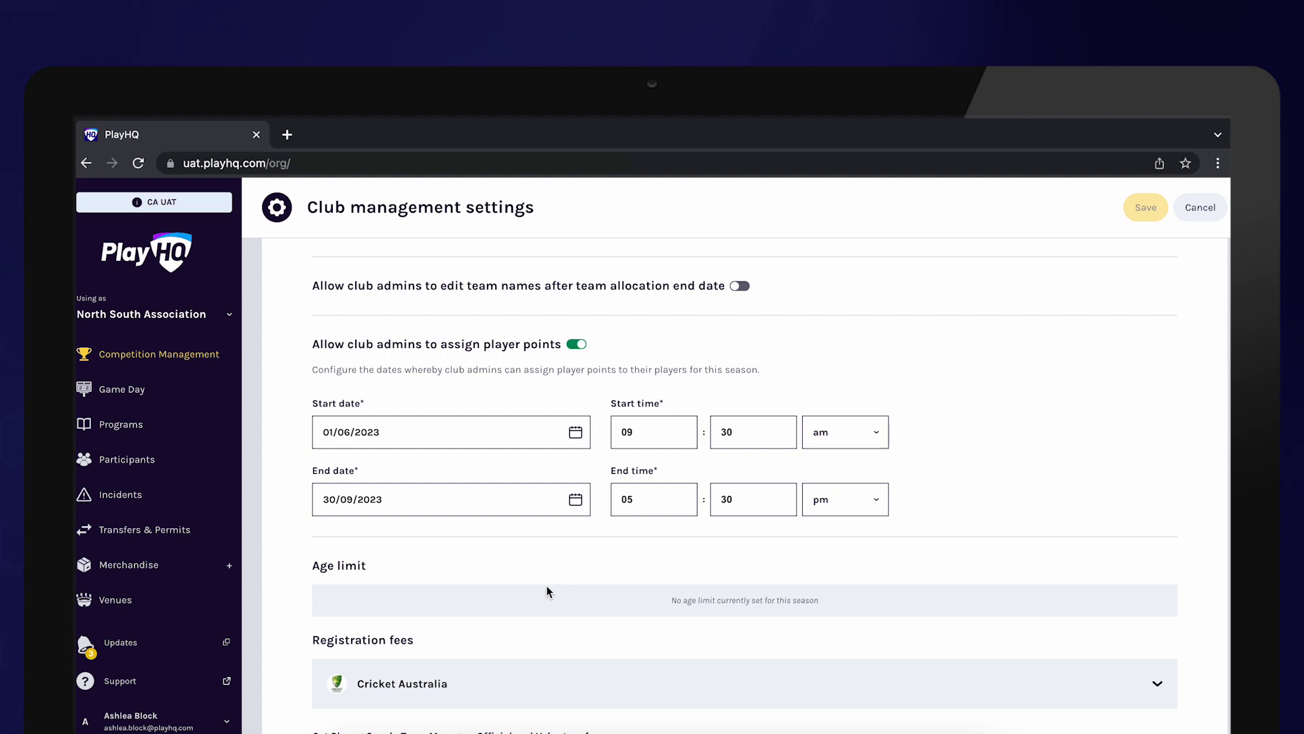
Check the Cricket Australia fee details, then enter 5.00 as the player fee.
scroll(548, 588, "down", 3)
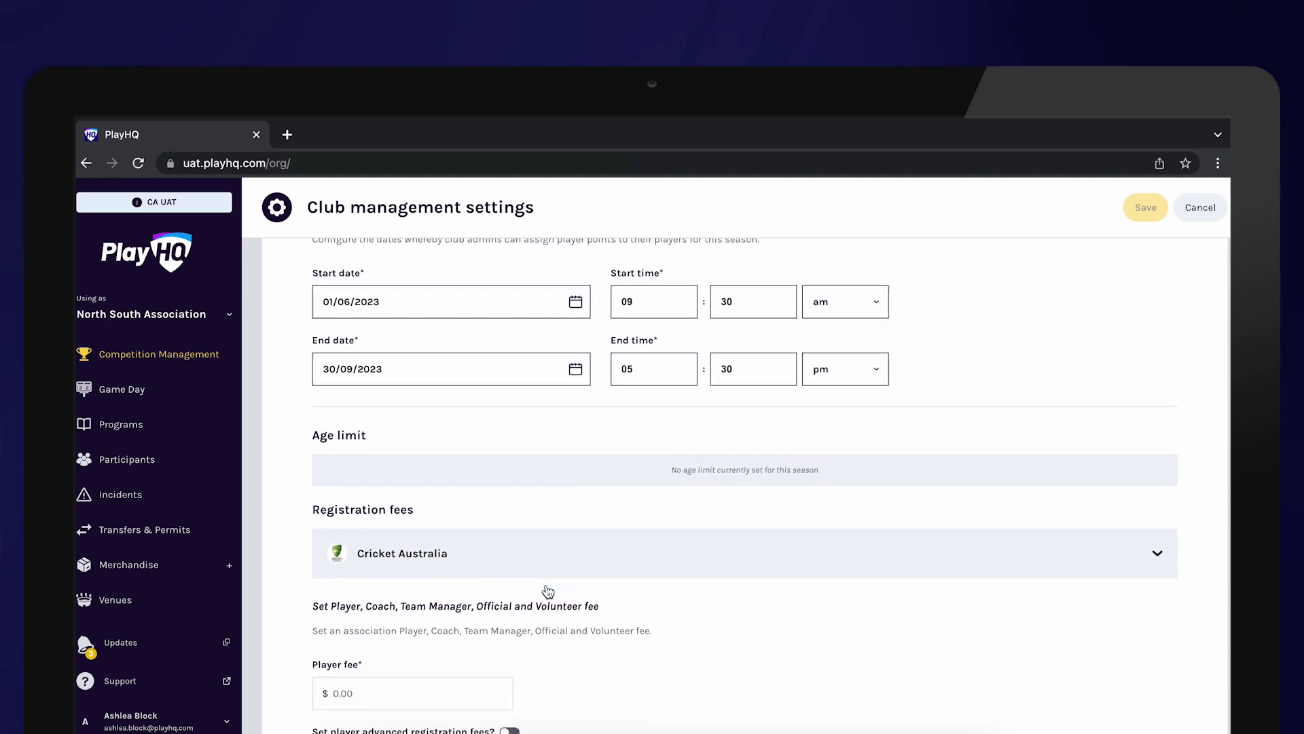
scroll(547, 588, "down", 3)
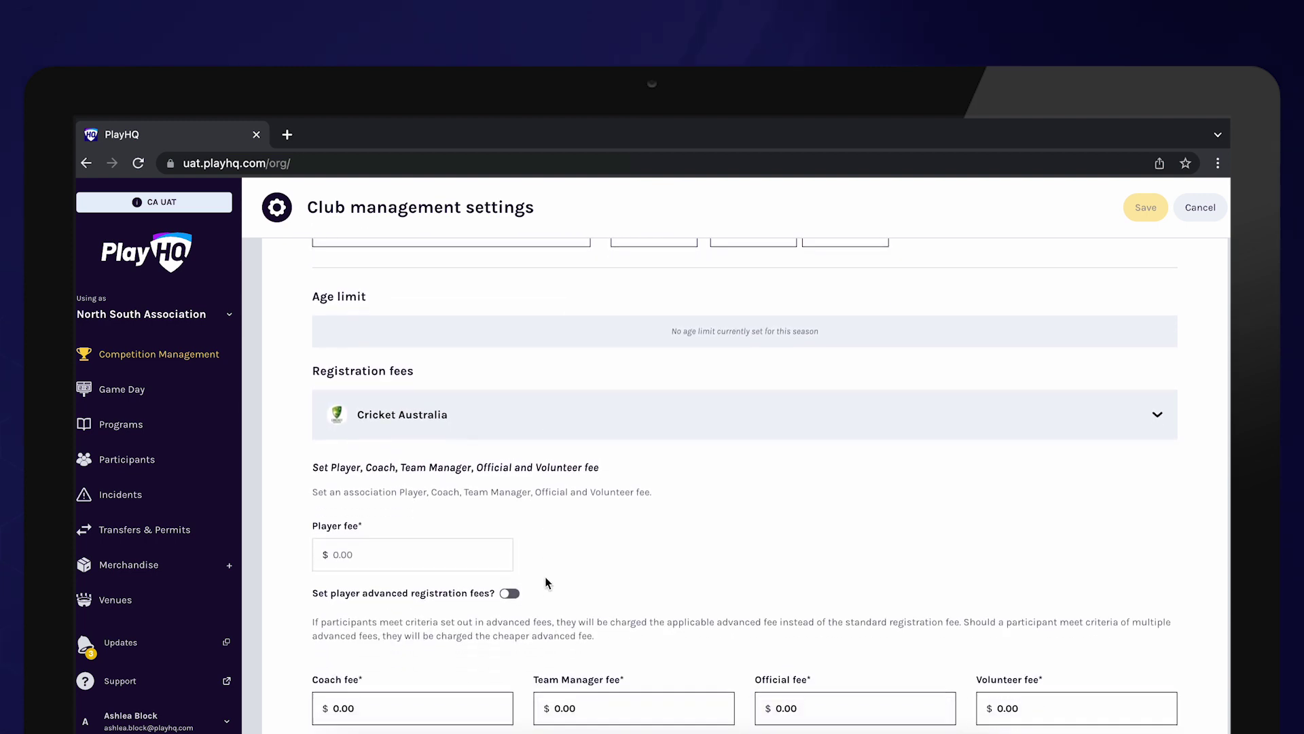
scroll(547, 583, "down", 1)
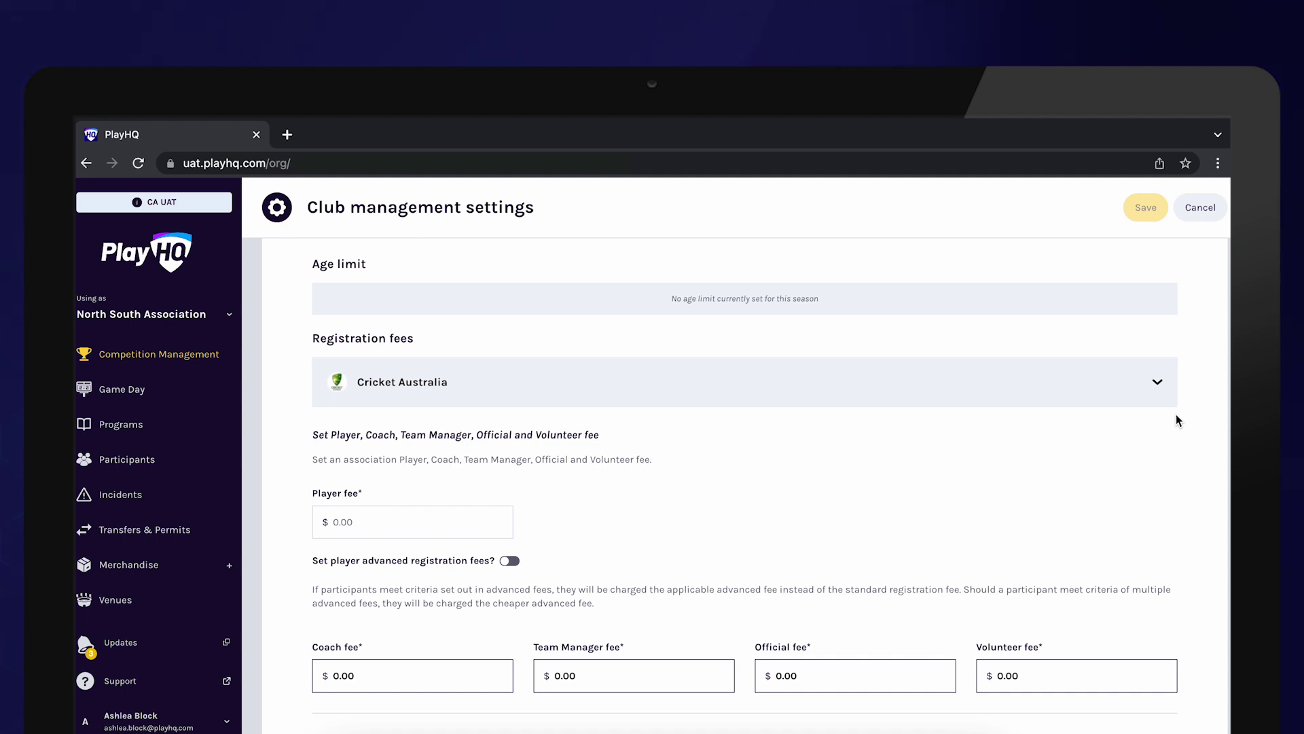
left_click(1158, 384)
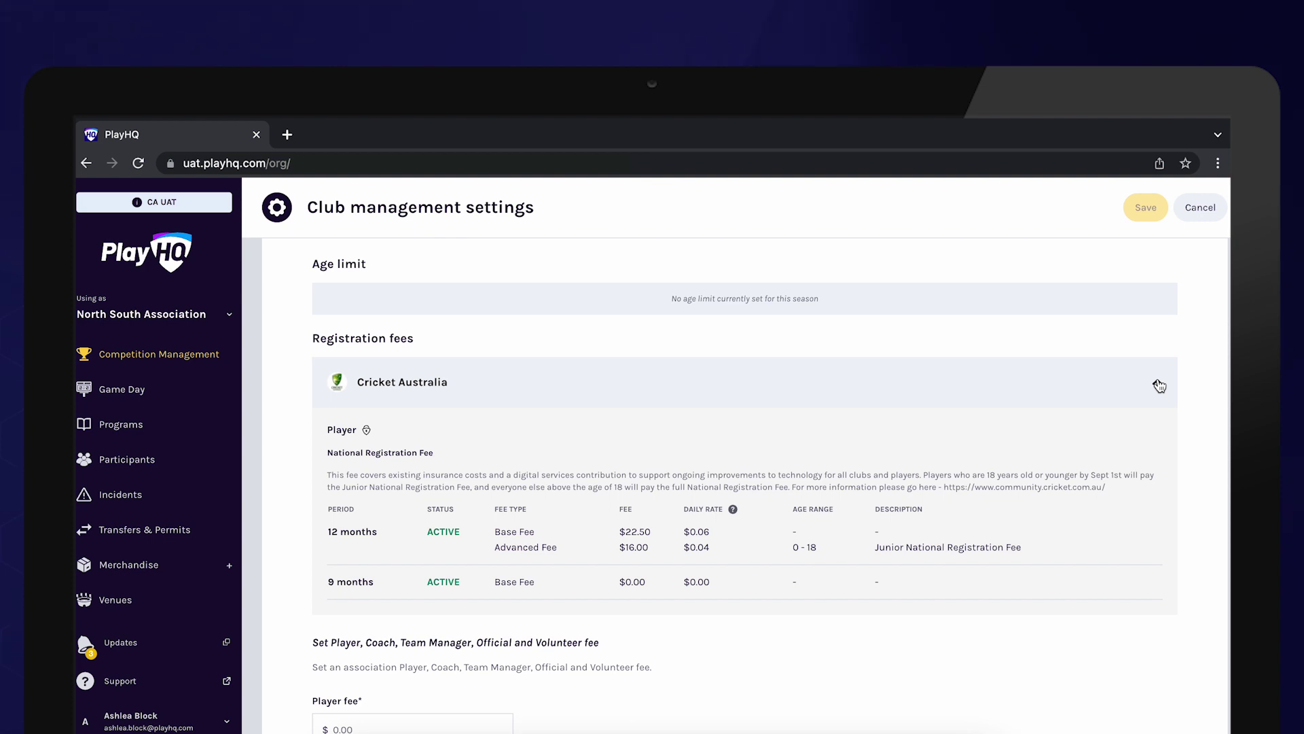
left_click(1159, 385)
scroll(765, 514, "down", 2)
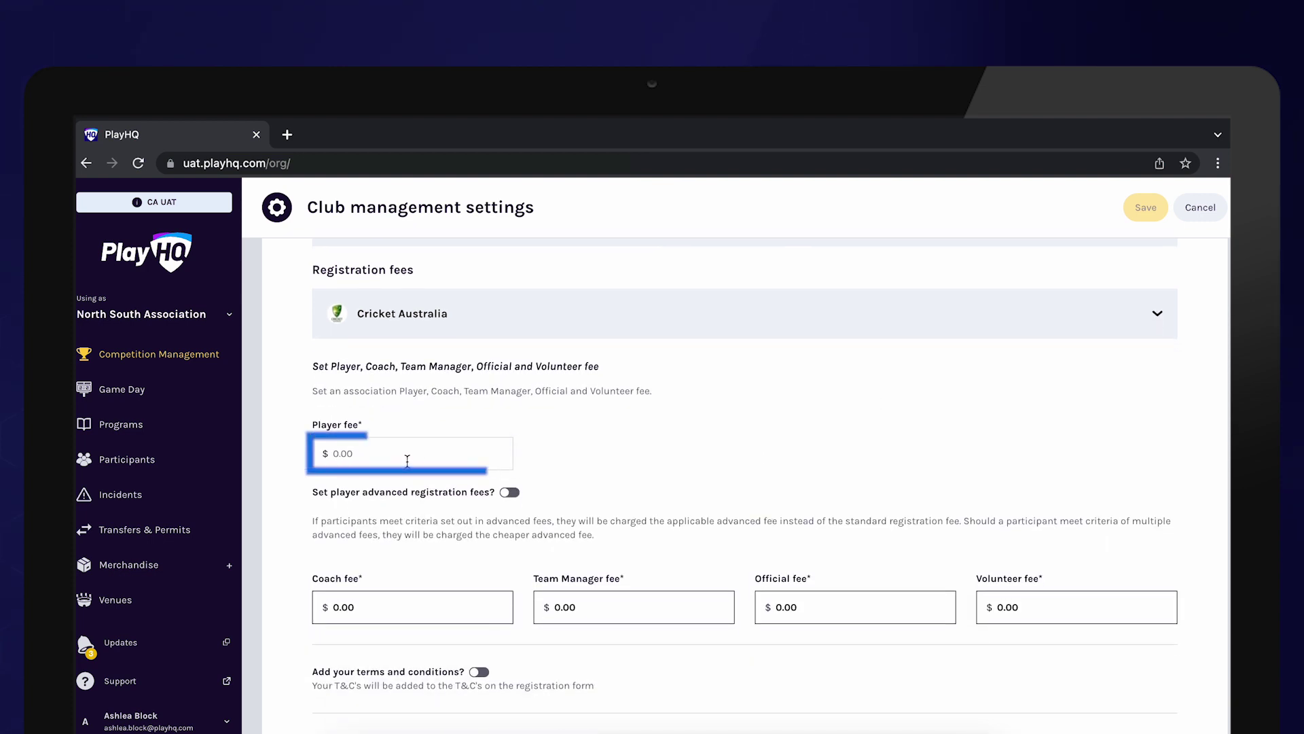
left_click(408, 460)
type("5.")
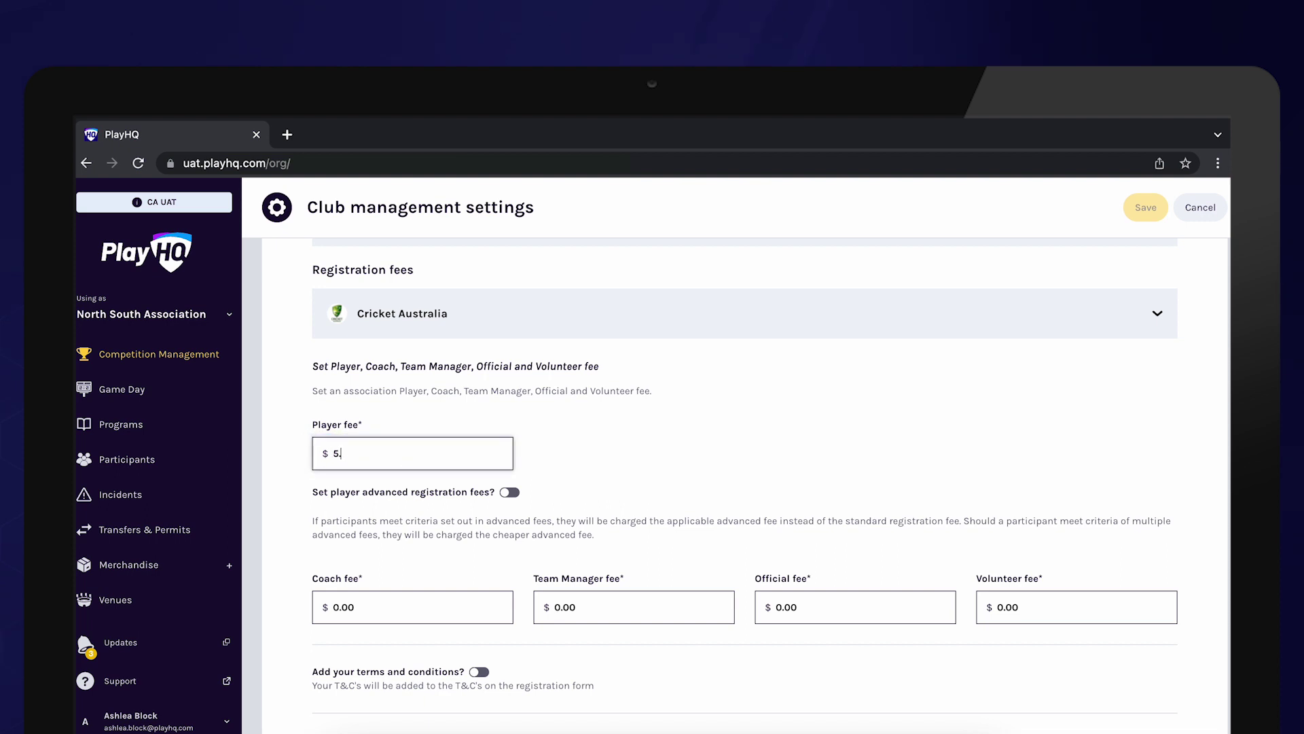
type("00")
scroll(457, 421, "down", 2)
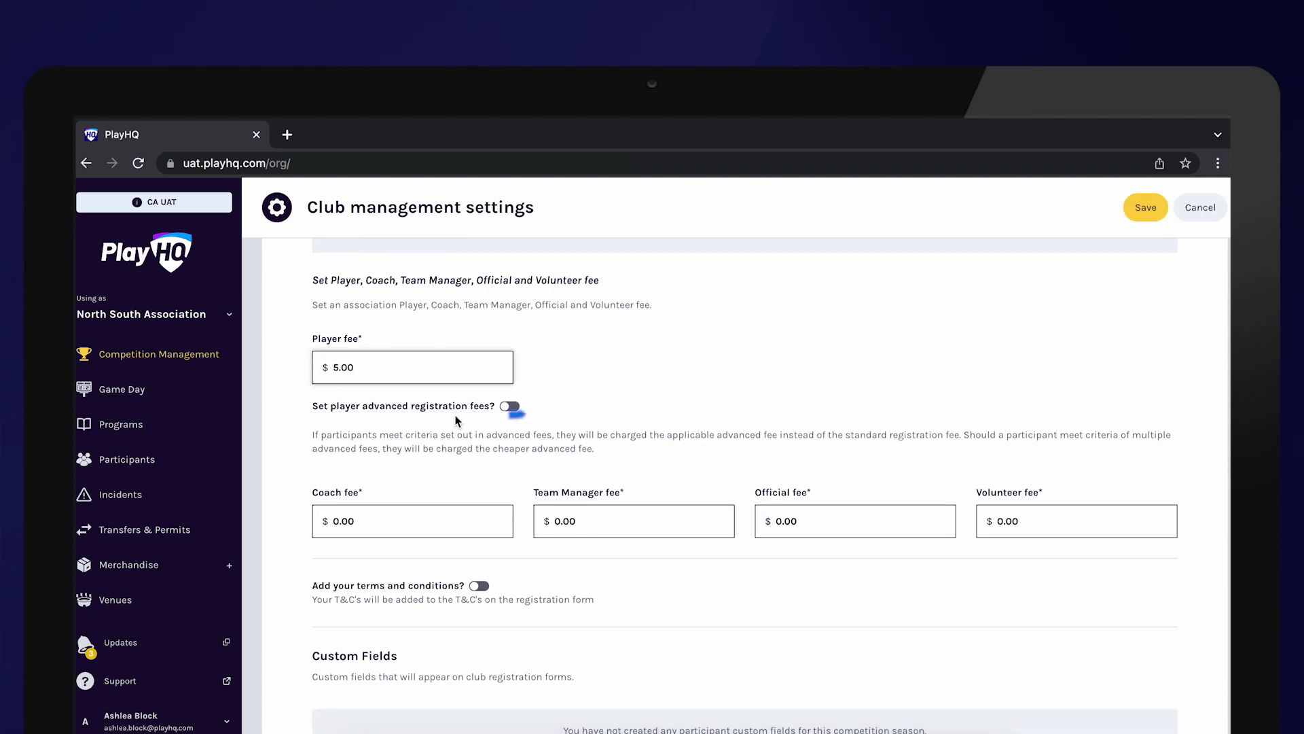
Turn on advanced player fees with ages calculated at 1 June 2023.
left_click(509, 407)
scroll(529, 511, "down", 2)
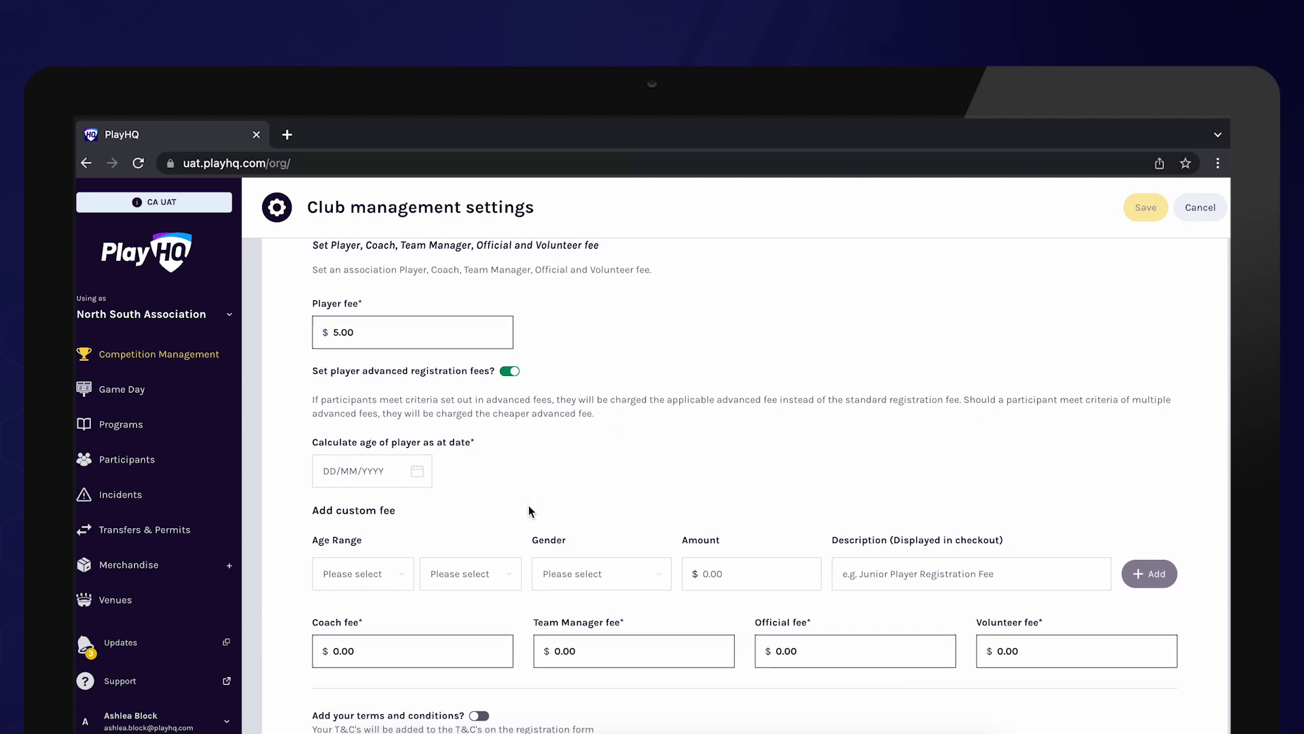
scroll(528, 510, "down", 2)
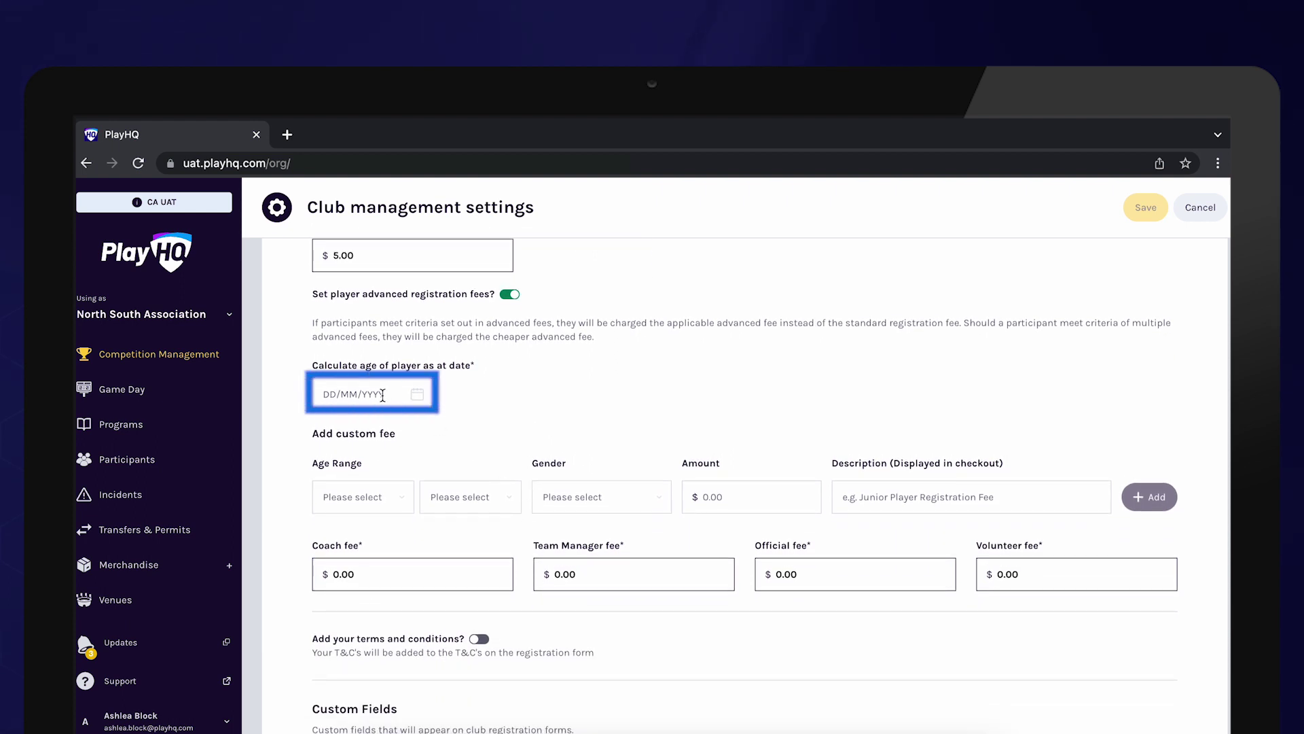
left_click(383, 395)
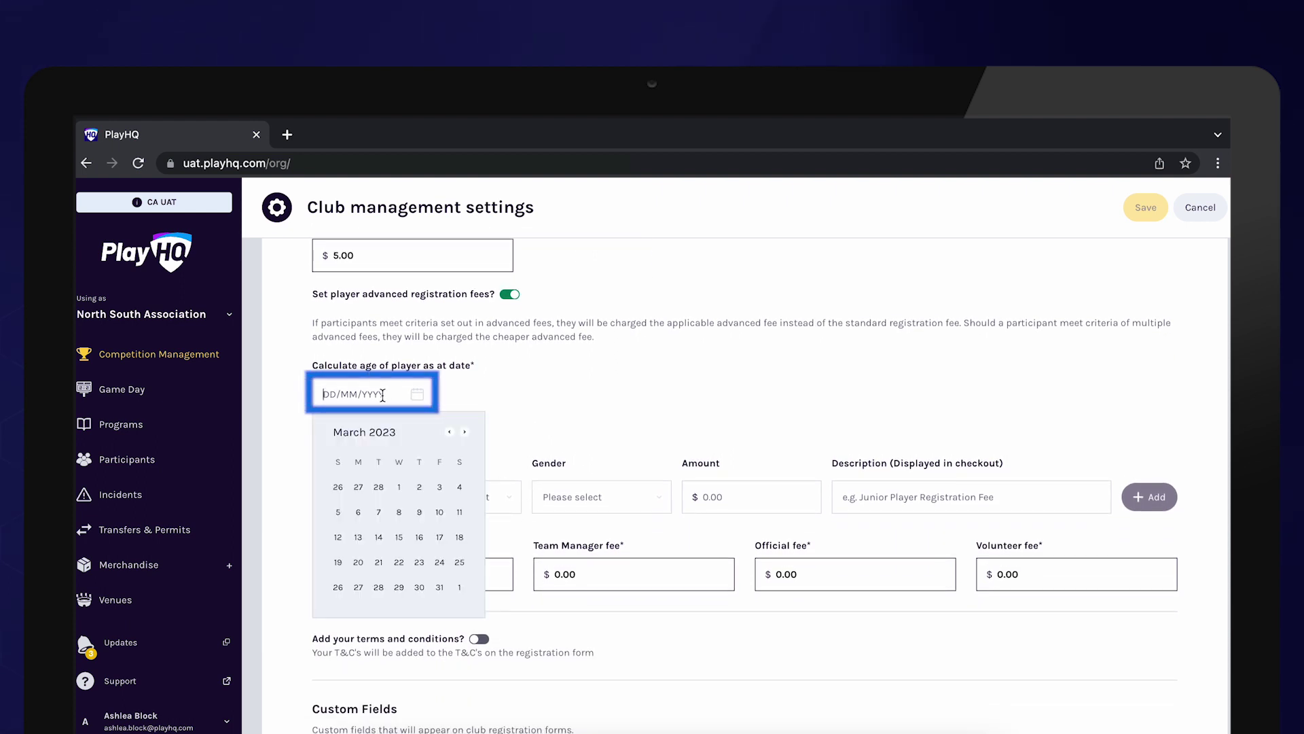
left_click(464, 433)
left_click(463, 433)
left_click(464, 432)
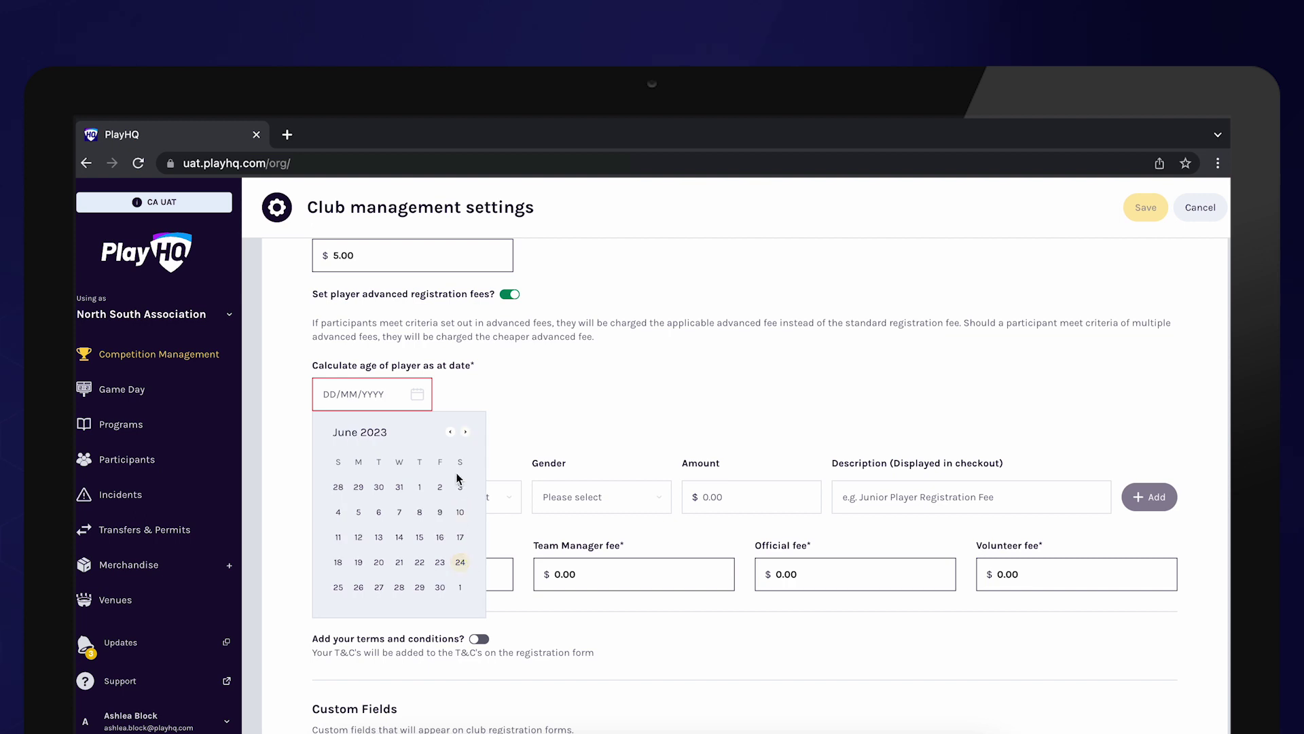
left_click(419, 487)
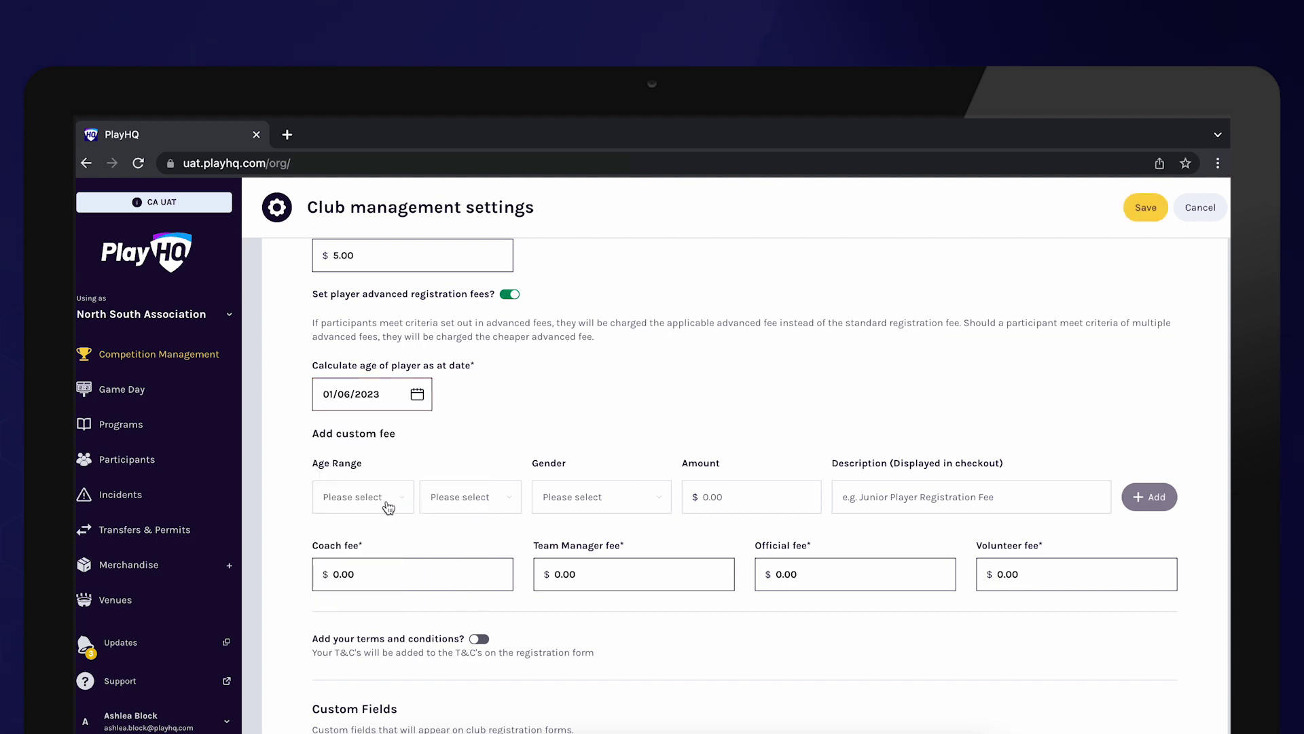
Add a $2.50 'Junior Fee' for ages 0-18, all genders.
left_click(384, 504)
left_click(381, 514)
left_click(490, 499)
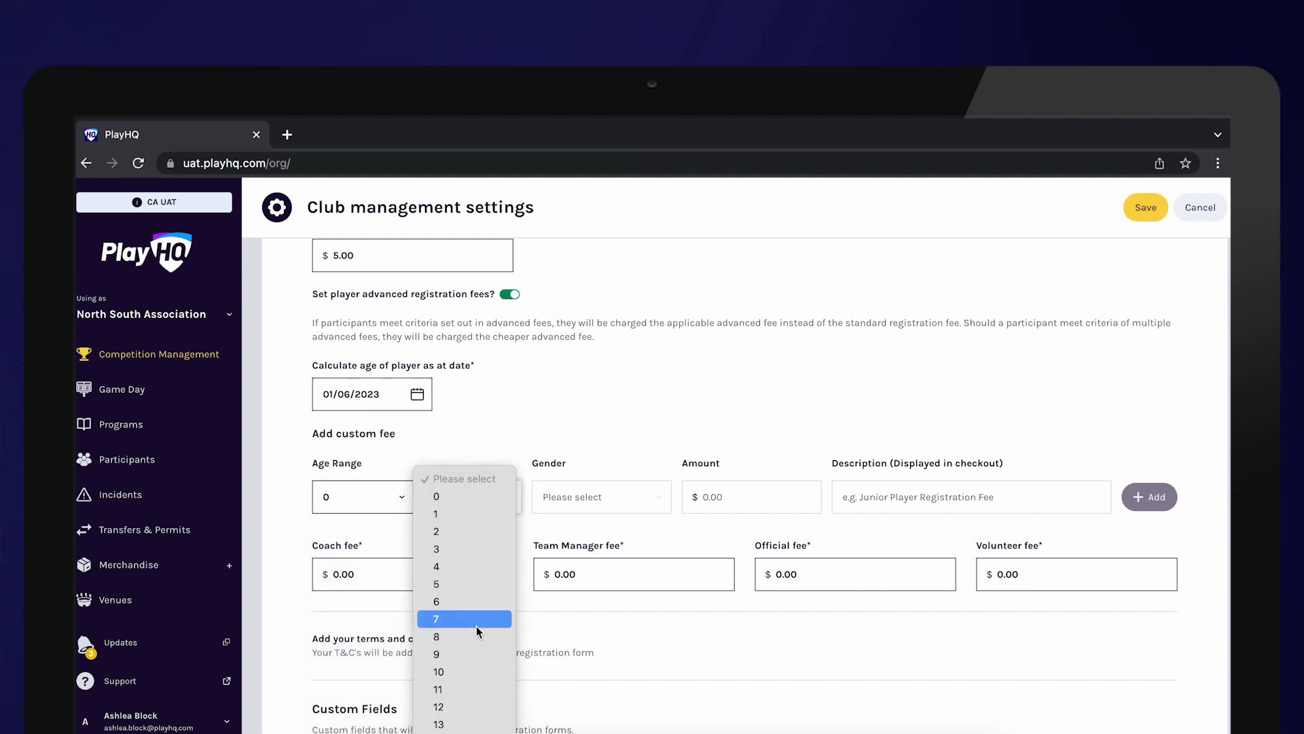
left_click(467, 719)
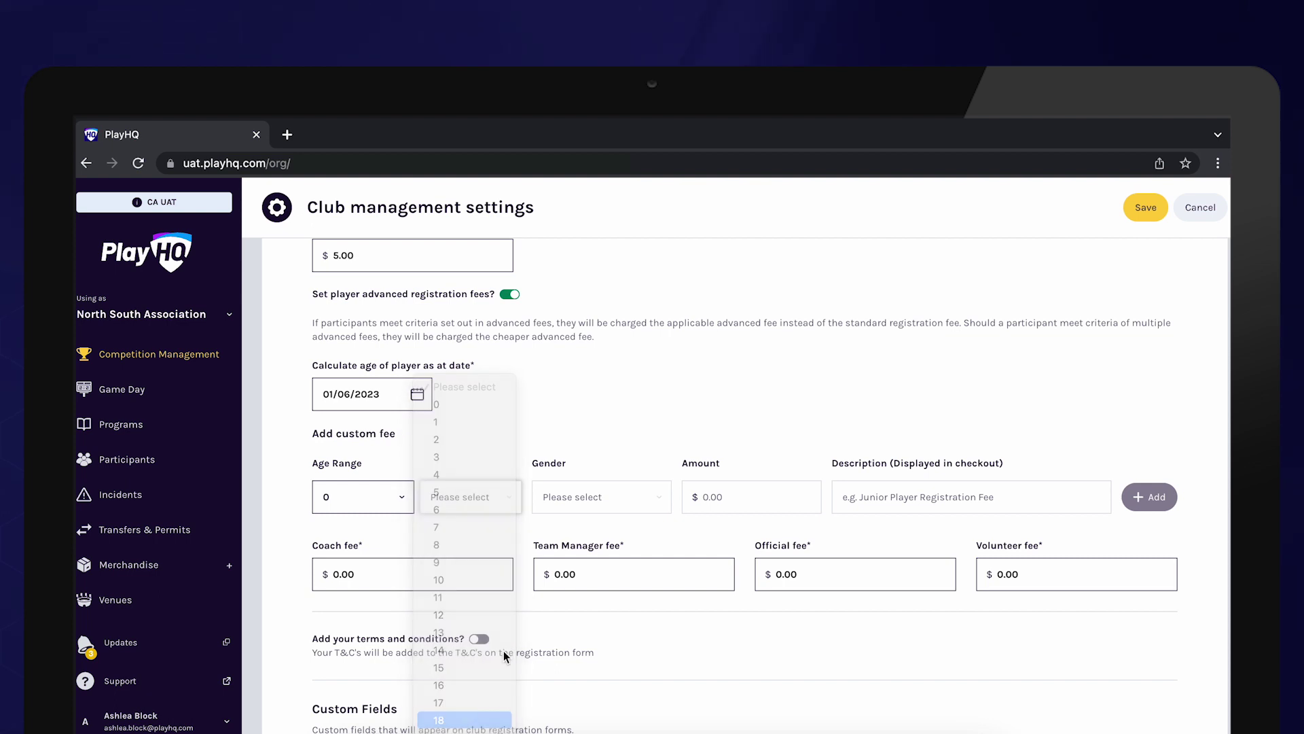
left_click(595, 503)
left_click(589, 512)
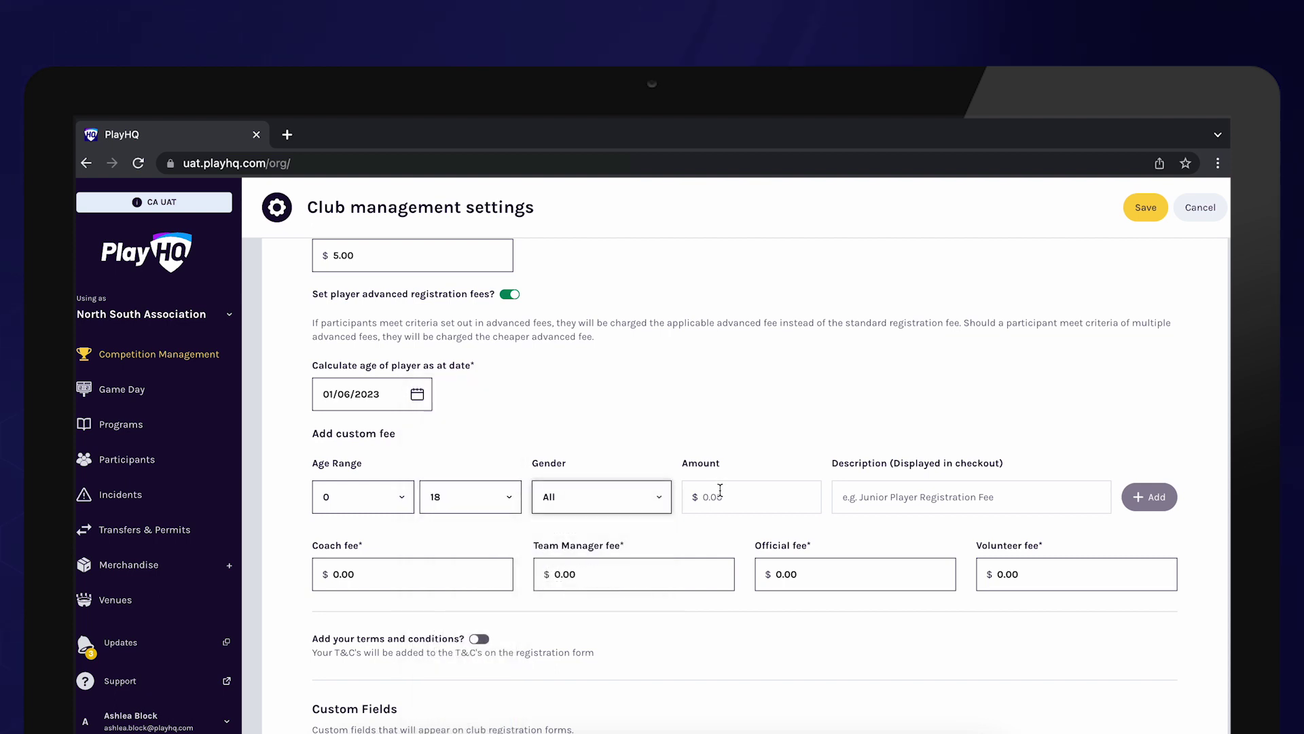
left_click(720, 489)
type("2.5")
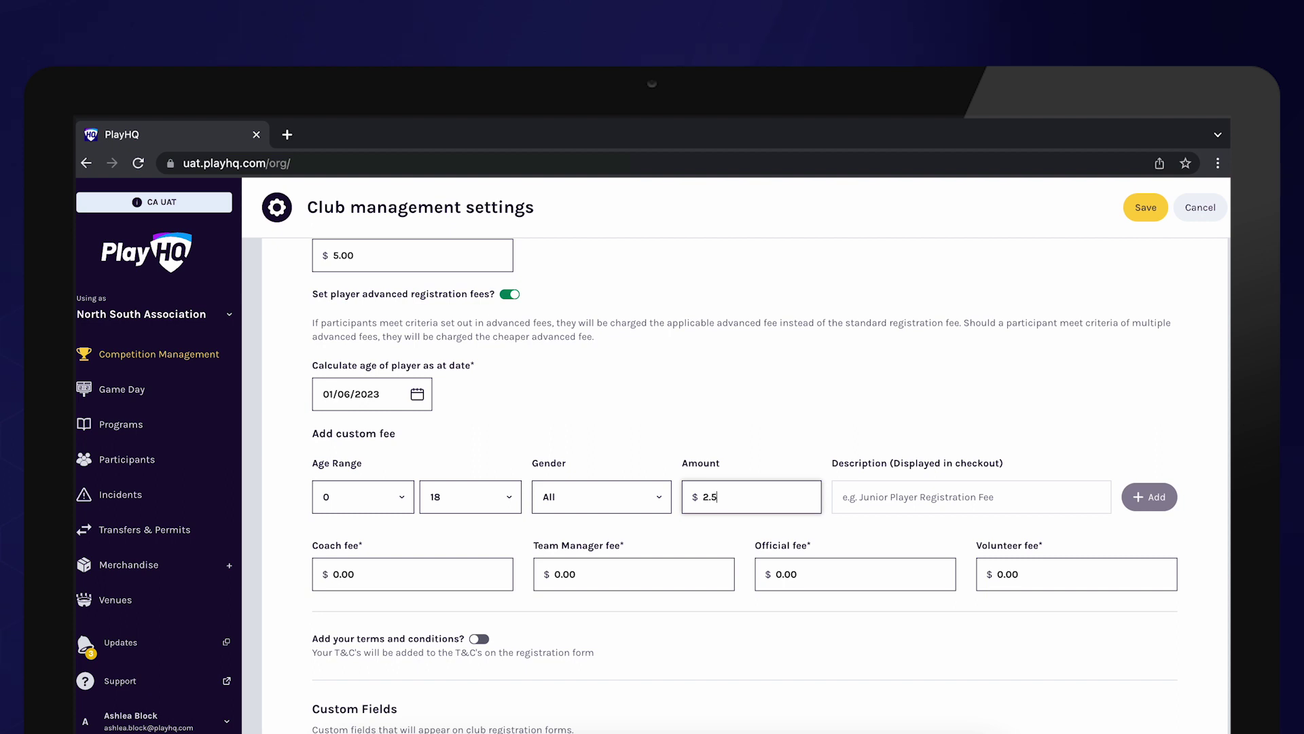
type("0")
left_click(860, 499)
type("Junior Fee")
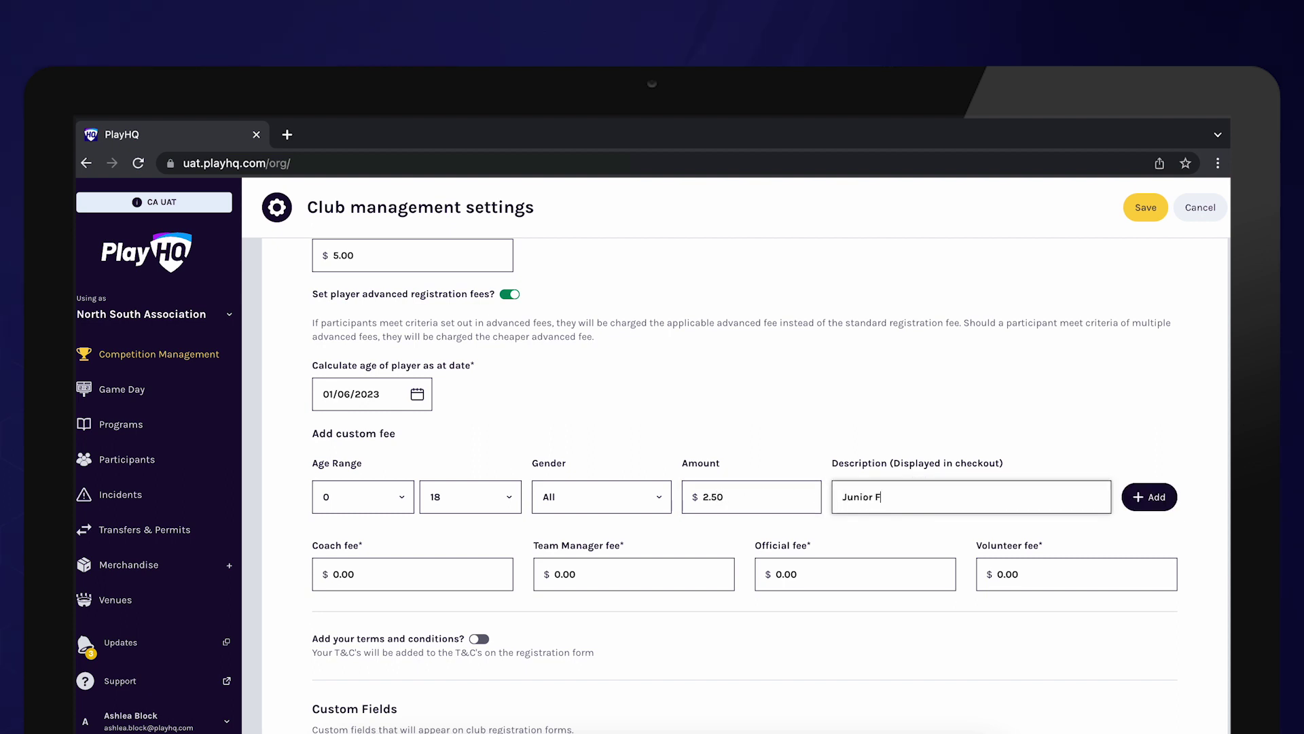
left_click(1150, 498)
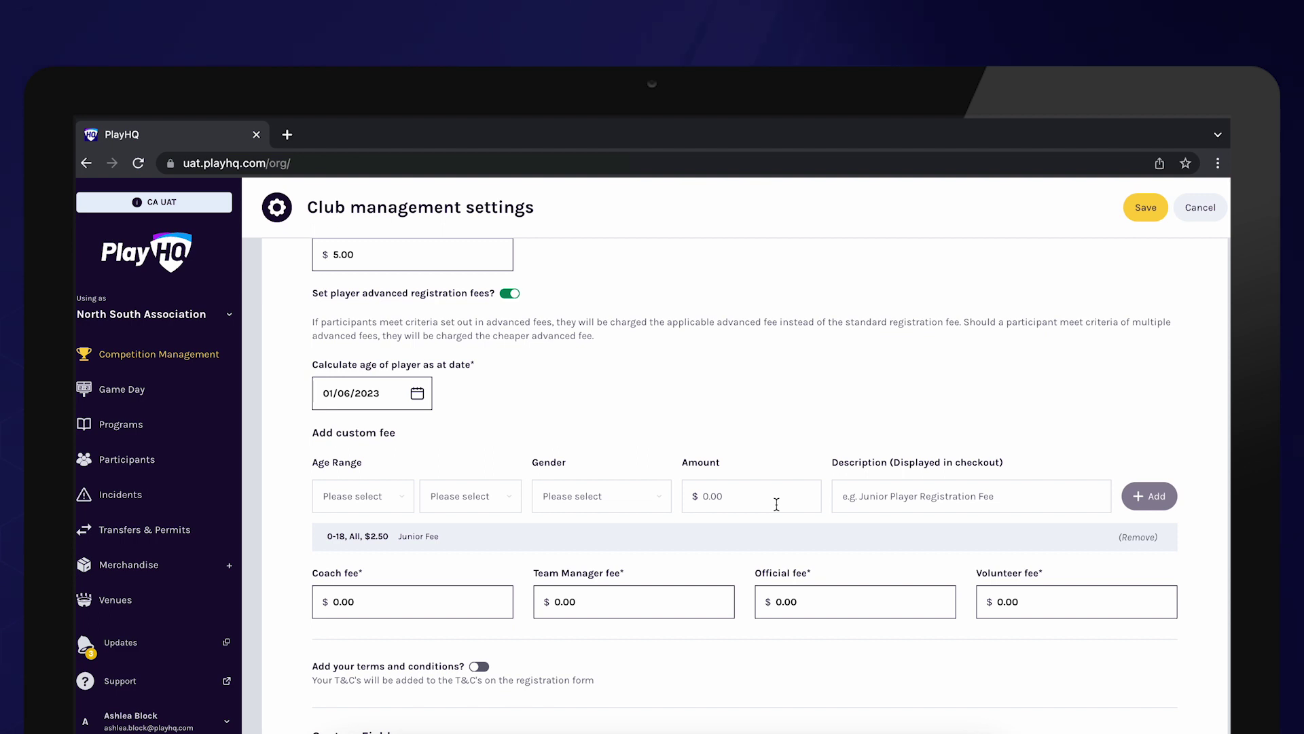
scroll(777, 504, "down", 2)
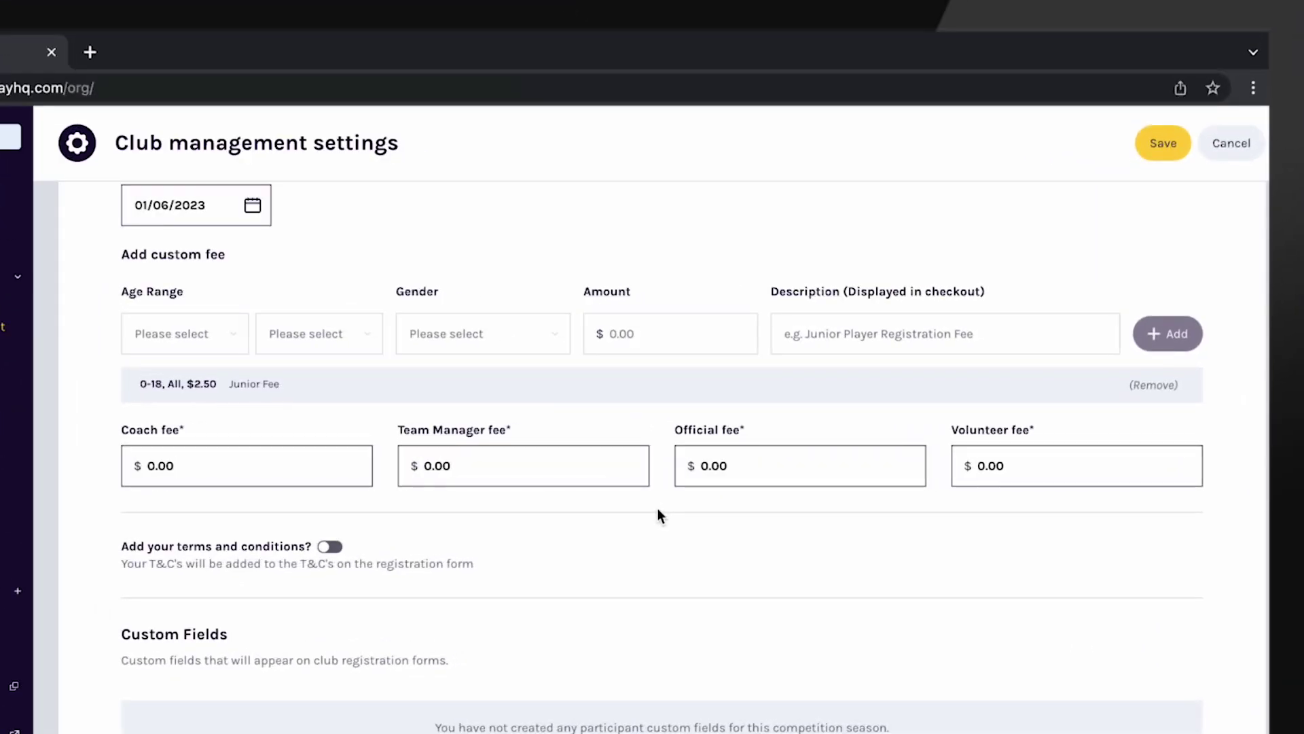
Switch on terms and conditions for the club registration form.
left_click(333, 551)
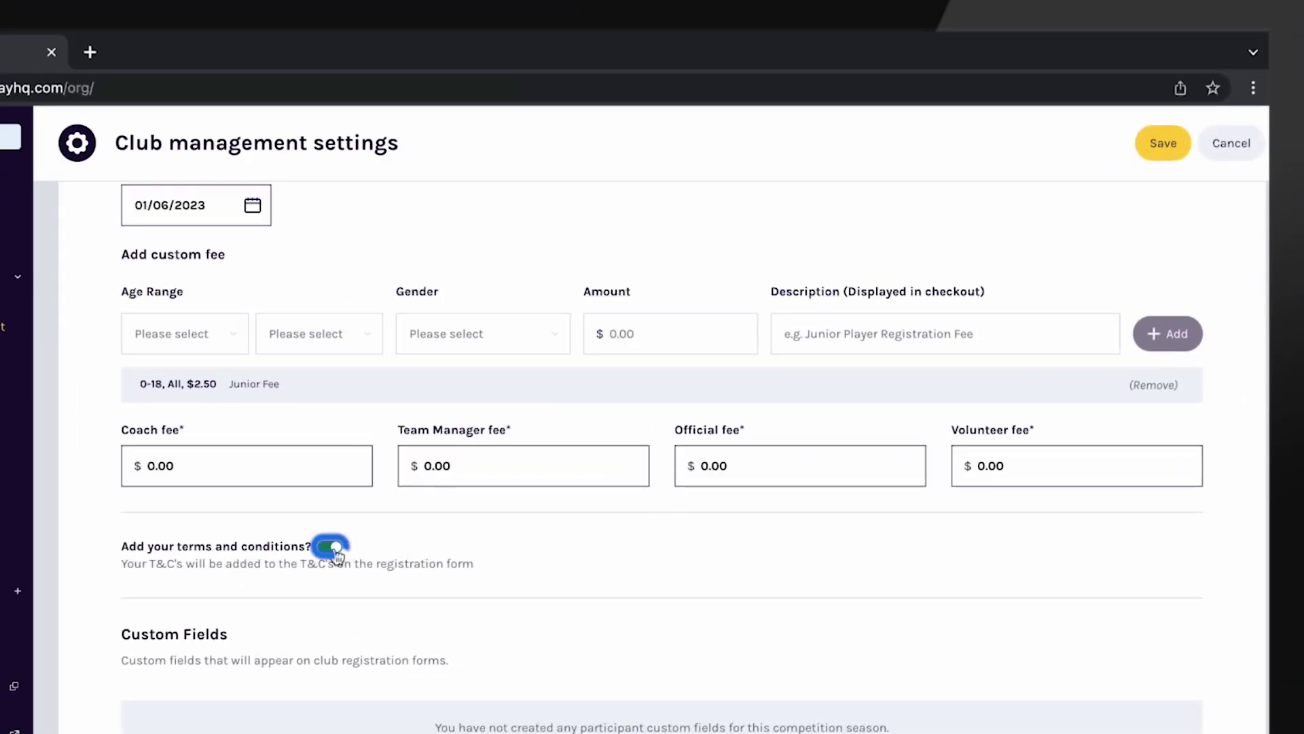